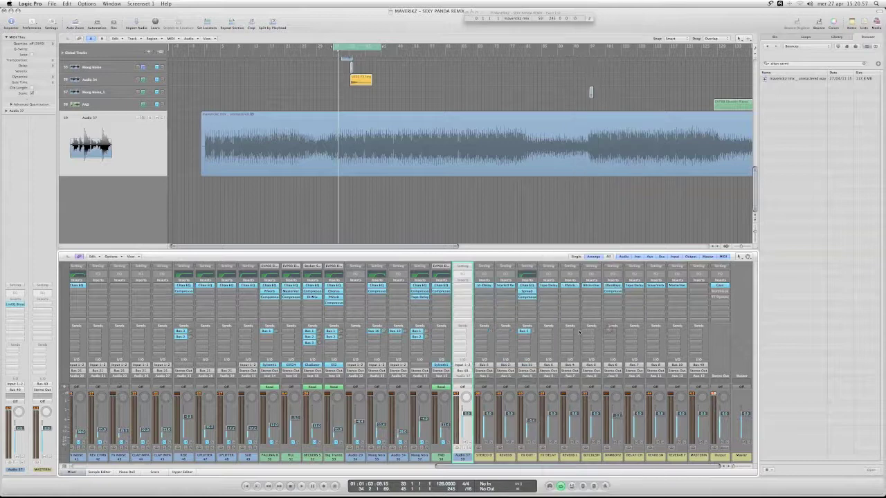
Play the loop and set the lowest LinEQ Broadband band on Audio 37 to a high-pass filter, lowering its cutoff into the sub-bass
drag(131, 31, 431, 225)
key(space)
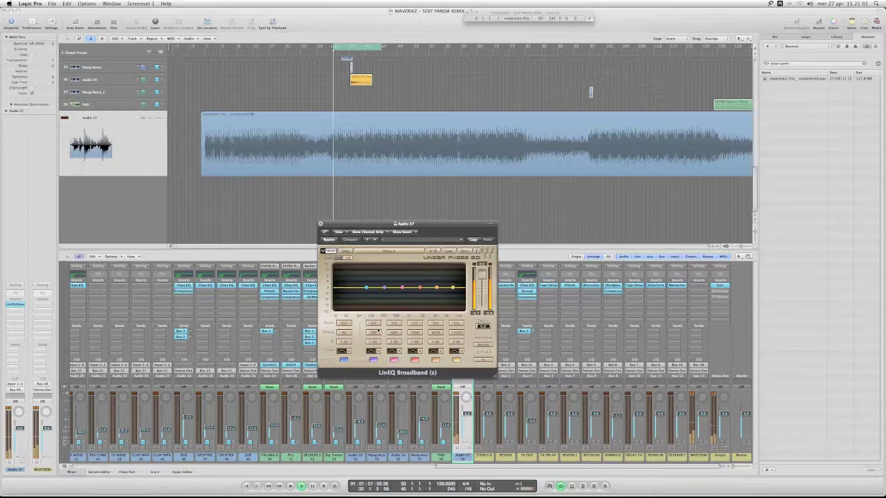
click(347, 351)
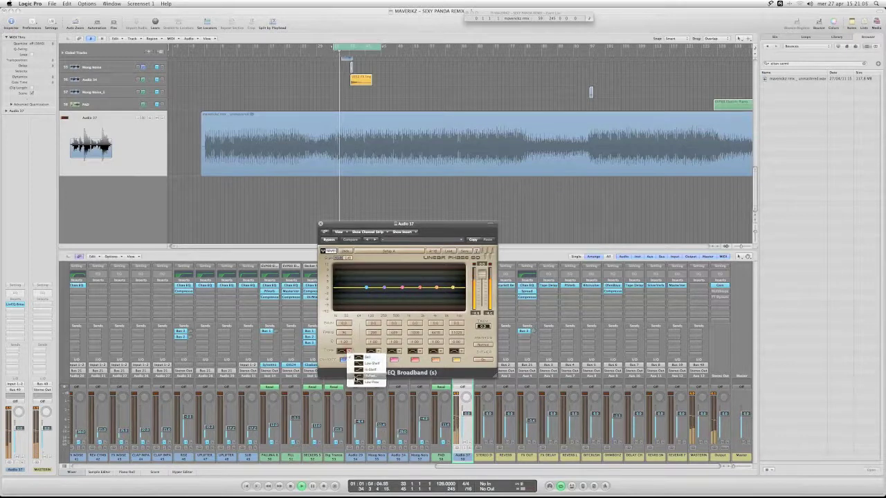
click(357, 377)
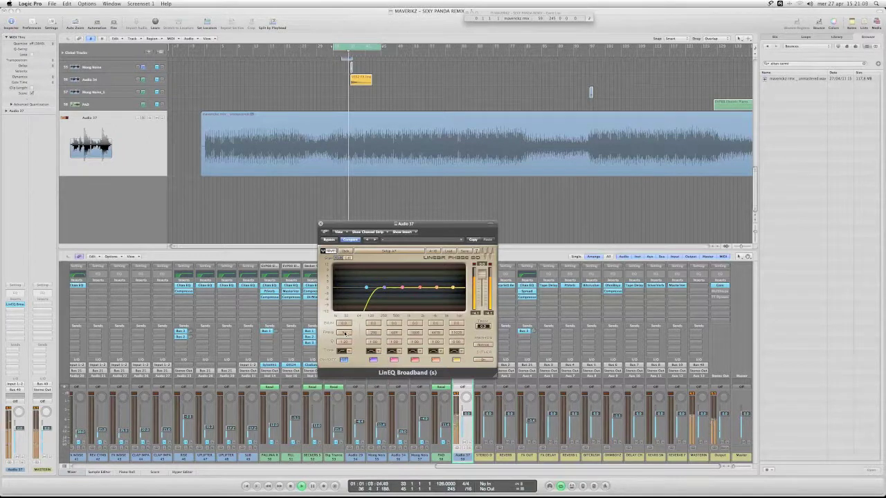
drag(343, 333, 328, 333)
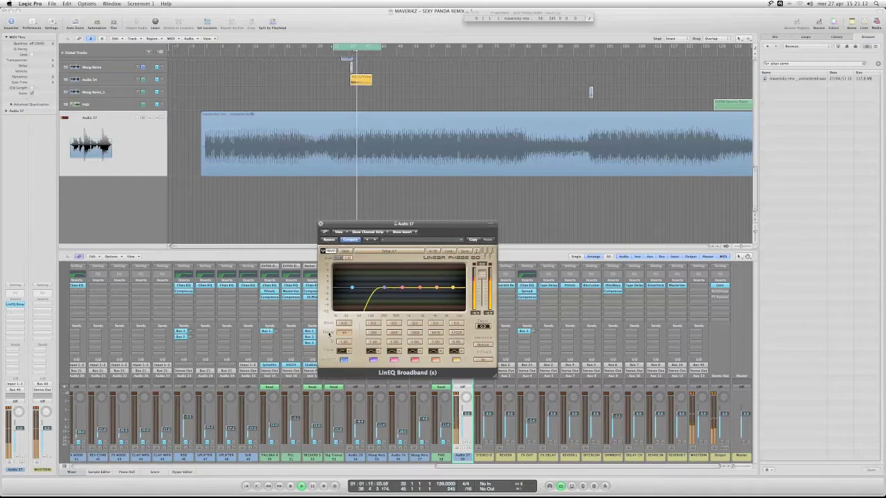
drag(329, 335, 329, 333)
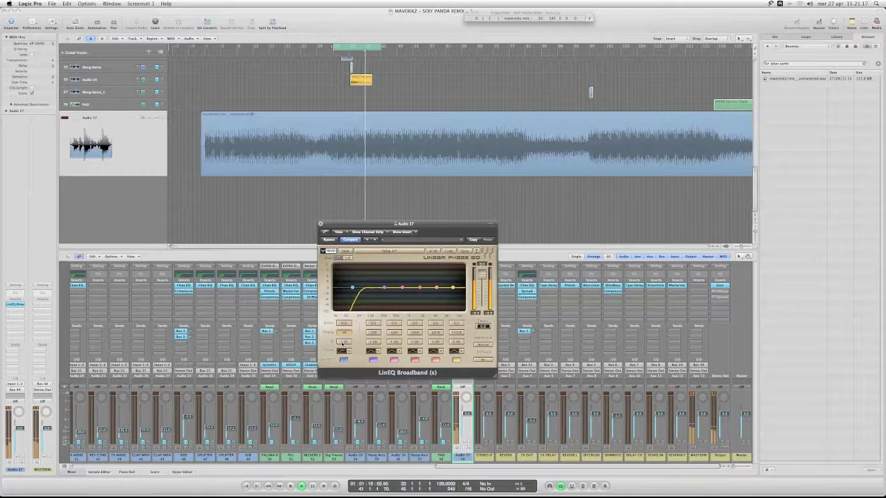
Open the MultiInspectorFree analyzer on the Output channel, make it active and place it beside the equalizer
click(717, 293)
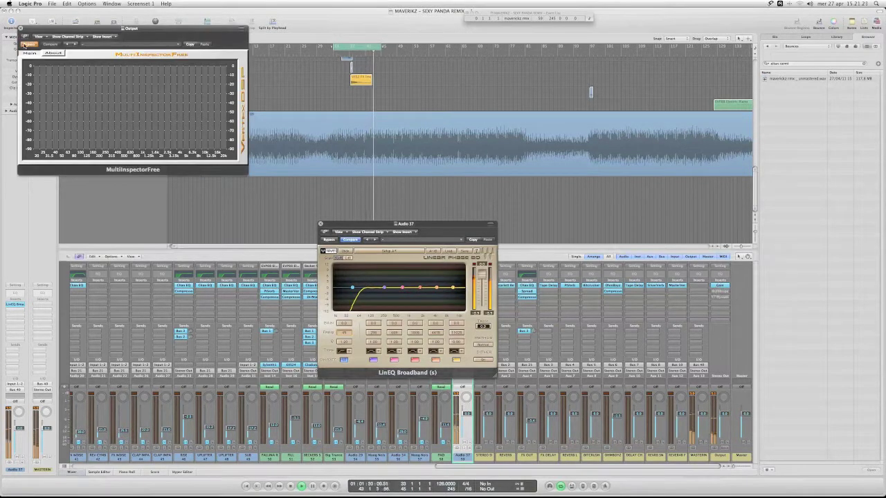
drag(38, 33, 519, 229)
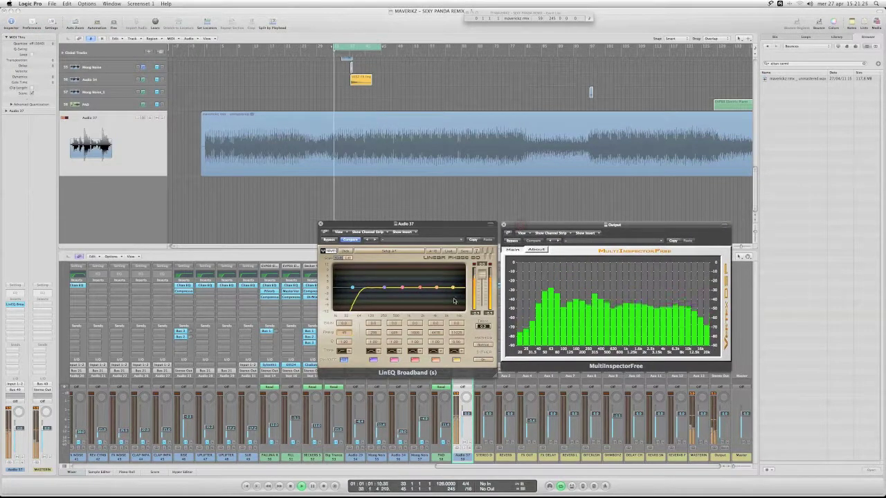
Check the high-pass curve at the other graph scale, compare the sound with LinEQ bypassed and active, and close the equalizer
click(339, 258)
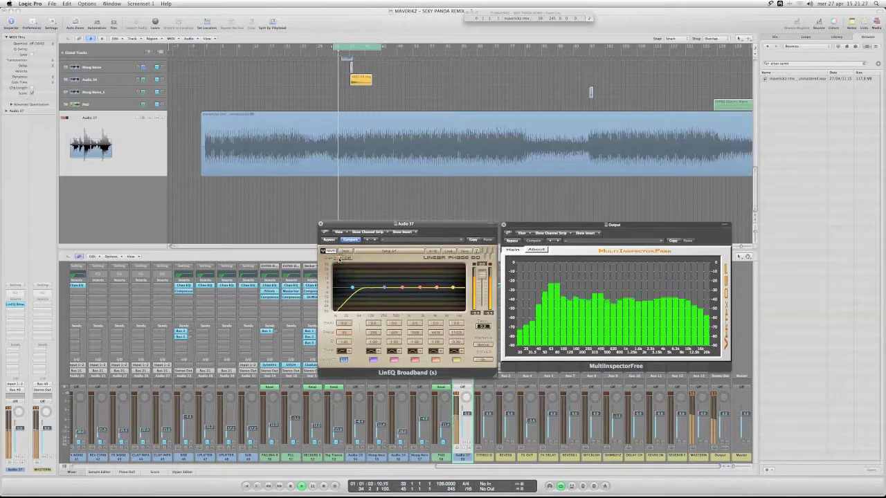
click(339, 259)
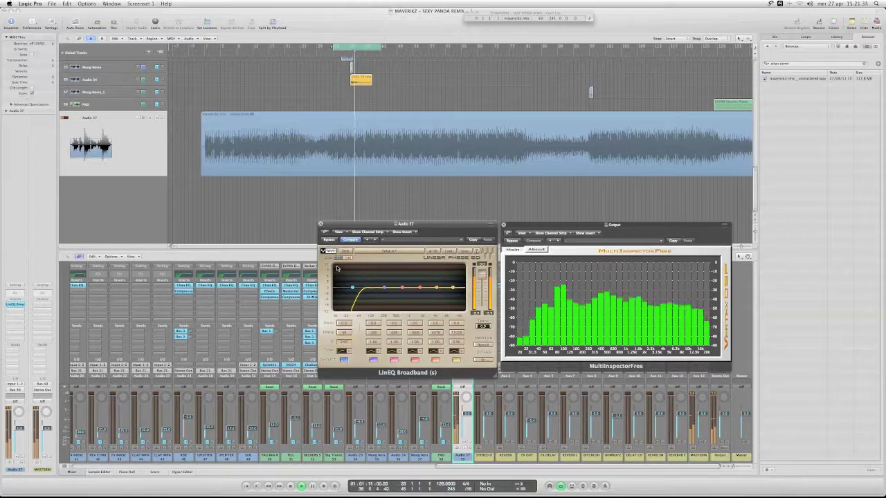
click(330, 240)
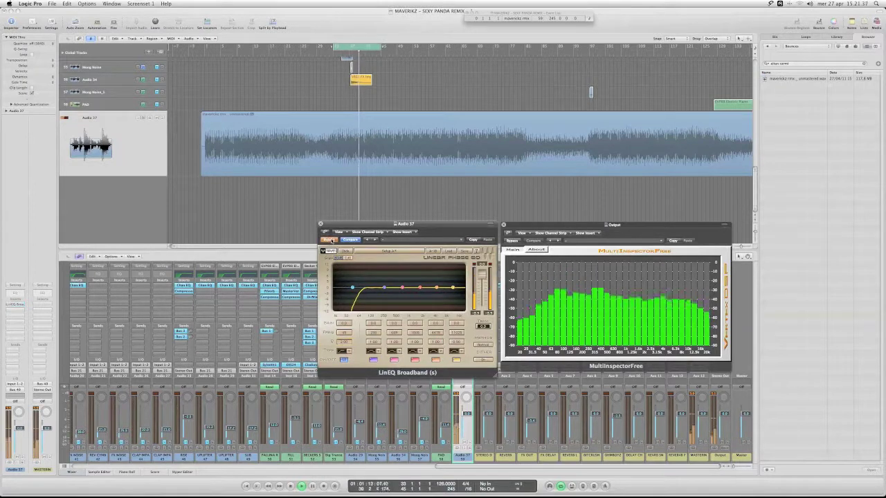
click(330, 240)
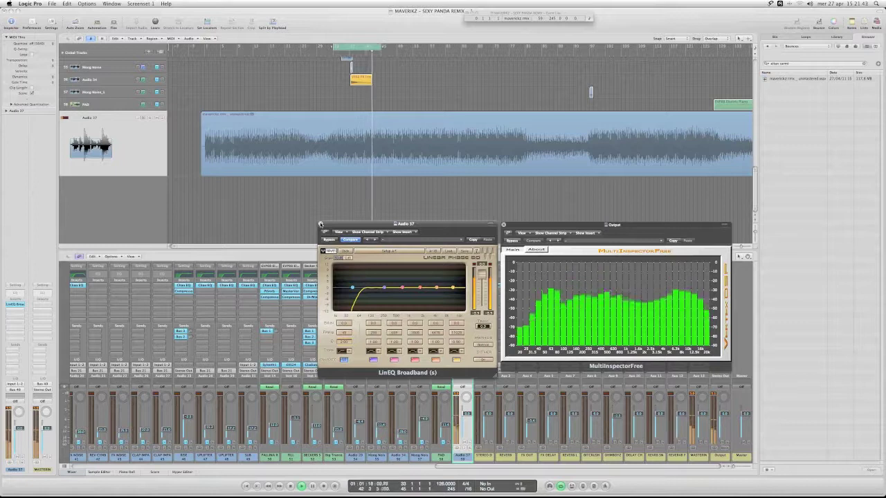
click(320, 225)
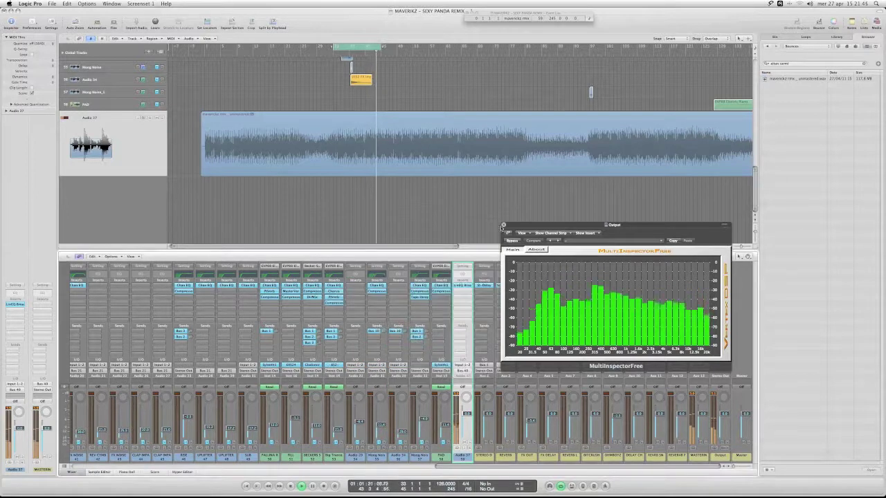
Insert the Brainworx bx_digital V2 equalizer below LinEQ on Audio 37, keeping its window and the spectrum analyzer side by side
drag(528, 228, 617, 210)
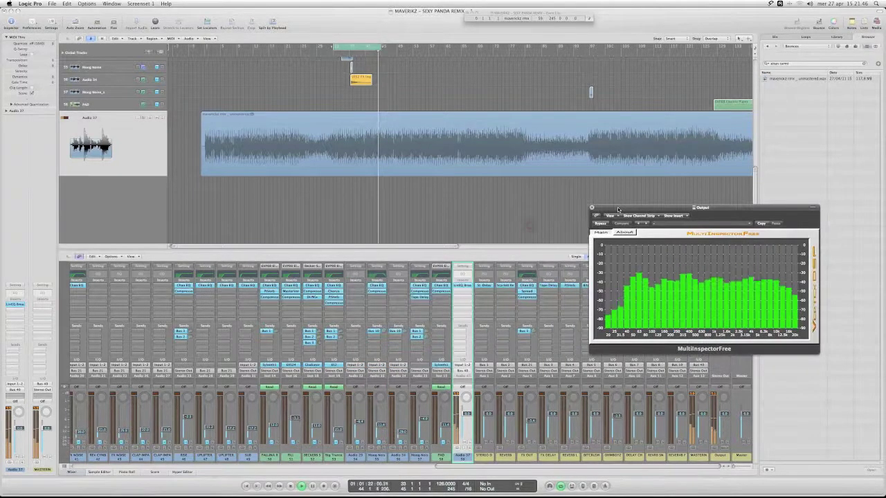
click(462, 296)
mouse_move(463, 367)
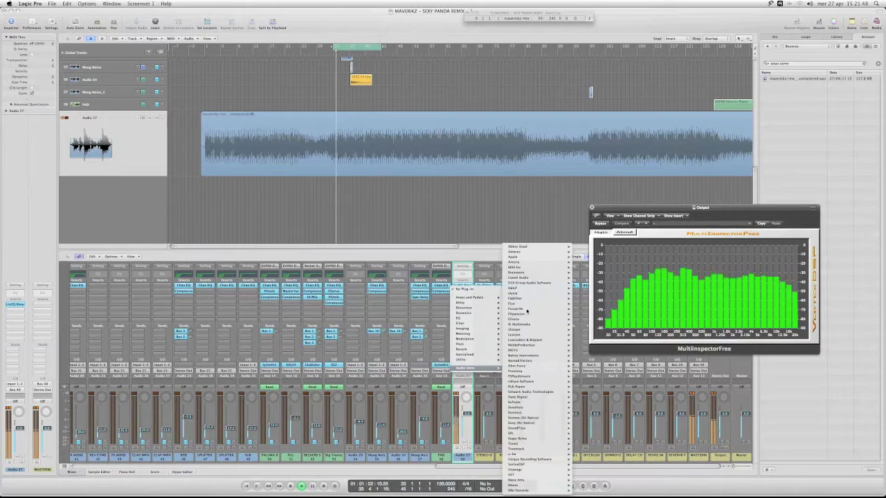
mouse_move(533, 272)
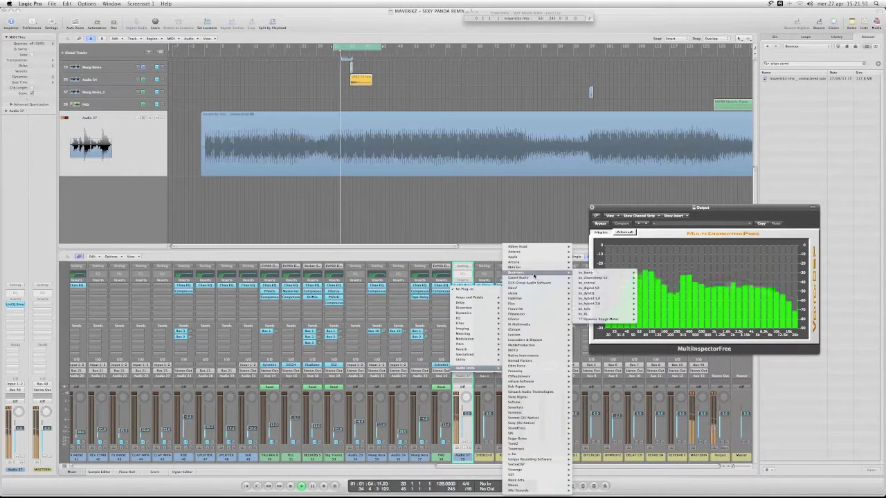
mouse_move(599, 289)
click(648, 288)
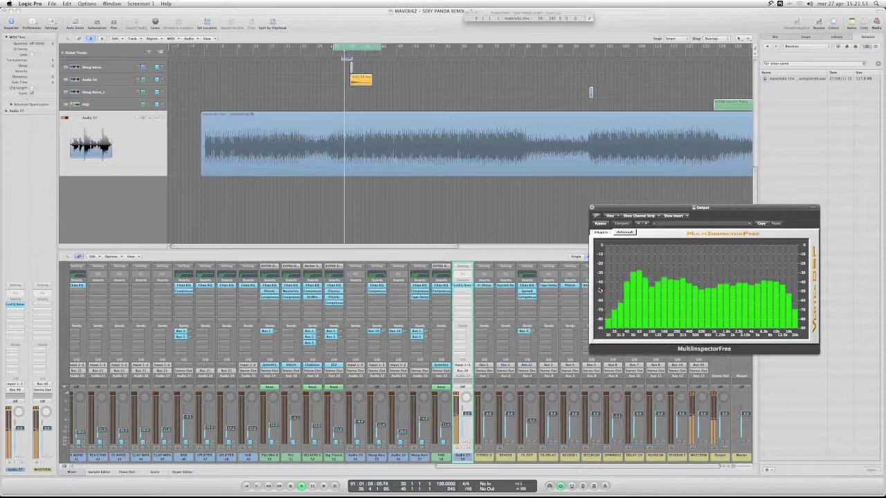
drag(115, 32, 316, 169)
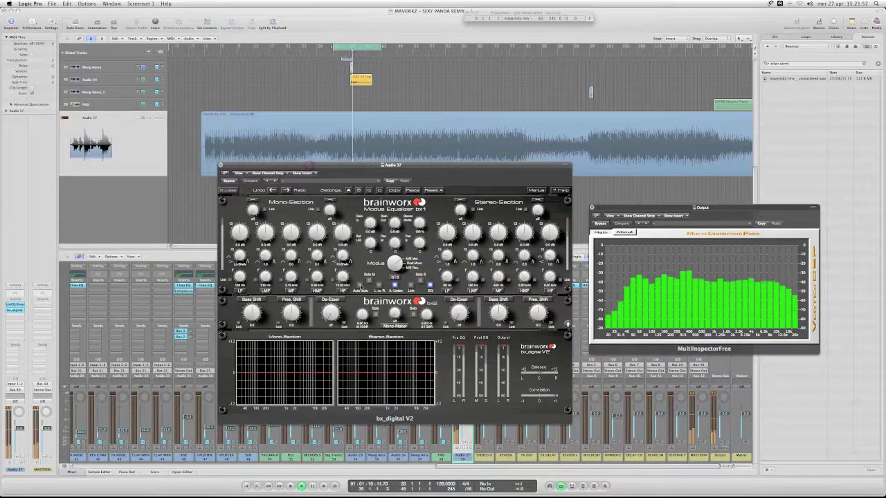
Solo the mono section of bx_digital V2 with Auto Solo enabled, and raise its high-pass filter to trim the sub-bass
click(368, 280)
click(359, 285)
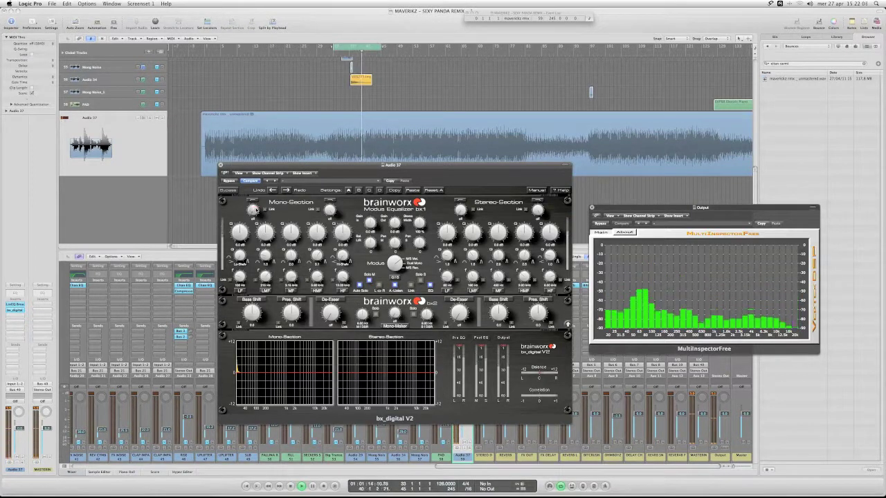
drag(256, 210, 253, 202)
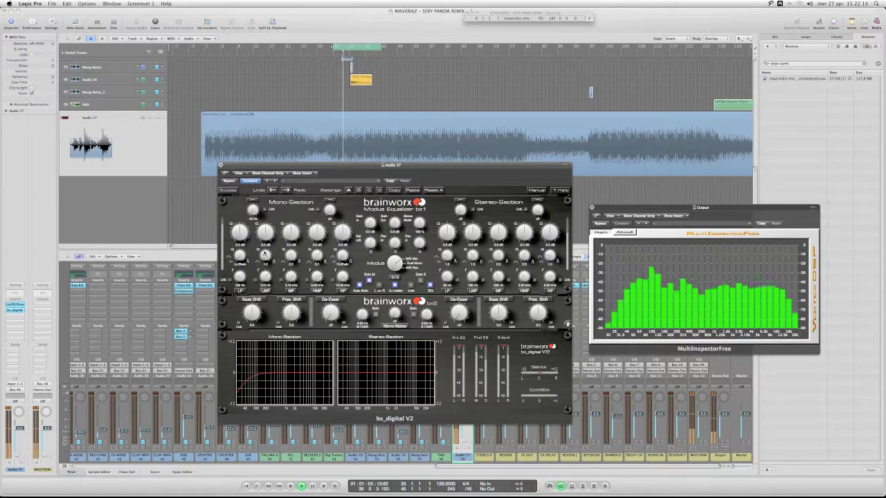
Tune the mono section's MF band down to the low mids, cut its gain slightly and adjust its Q
drag(291, 276, 287, 305)
drag(291, 236, 291, 236)
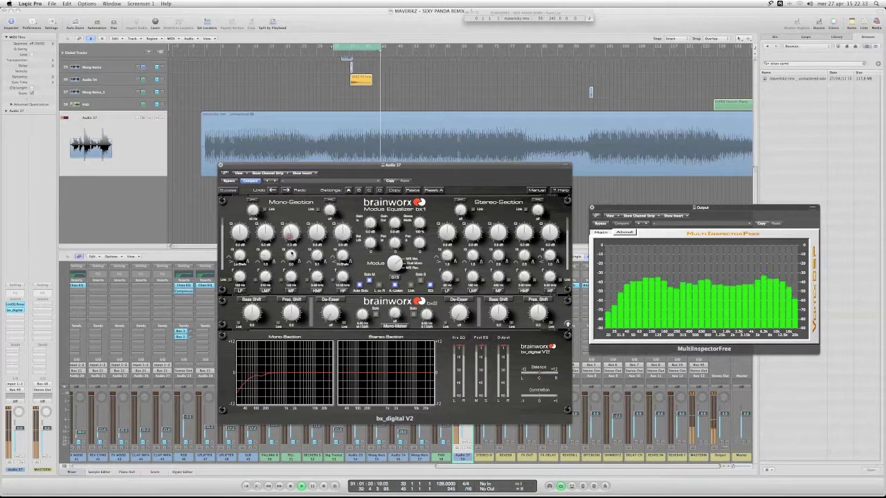
mouse_move(291, 254)
mouse_down()
mouse_move(288, 274)
mouse_move(288, 240)
mouse_up()
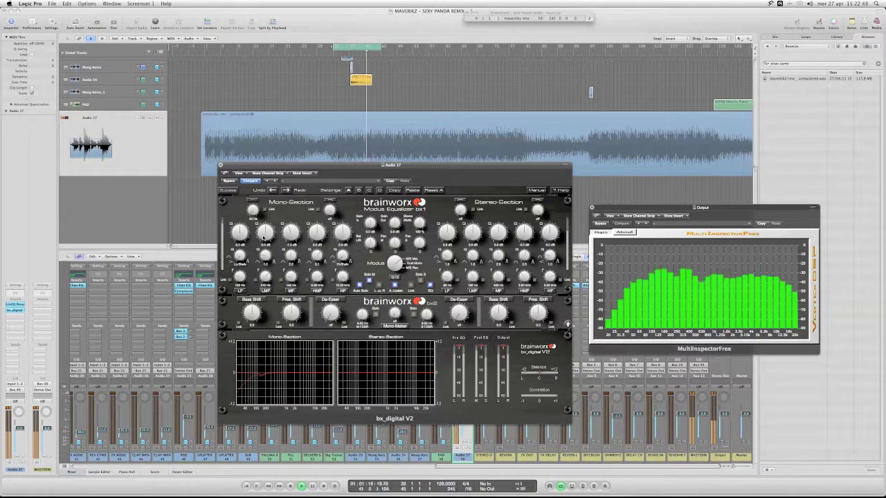
drag(291, 257, 288, 236)
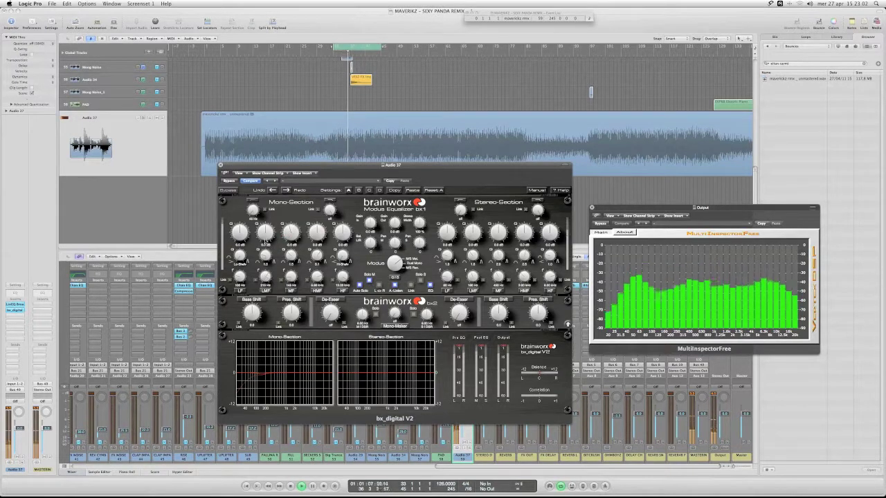
Tune the mono section's LMF band to the bass below 100 Hz and fine-tune its gain and Q
drag(263, 275, 263, 300)
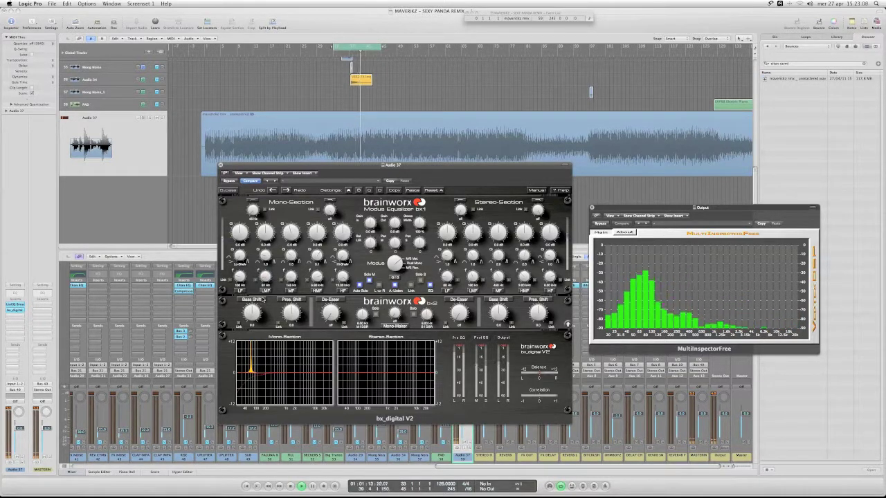
drag(263, 299, 262, 300)
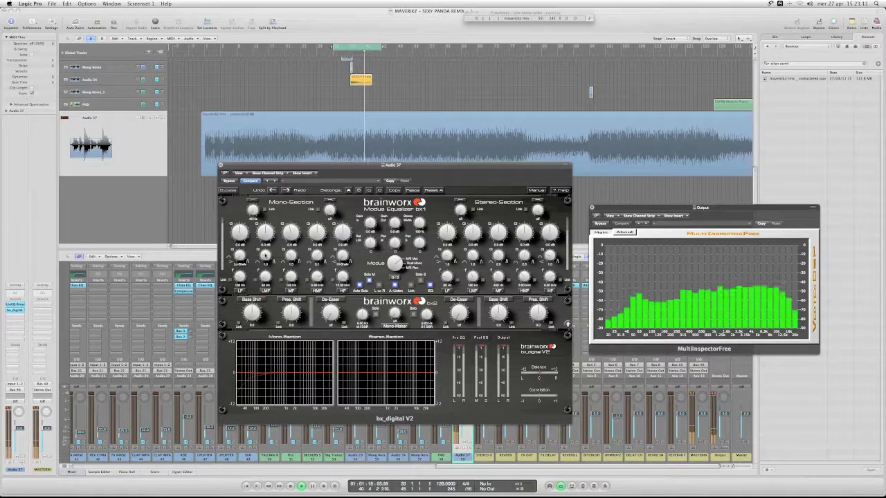
drag(262, 239, 263, 233)
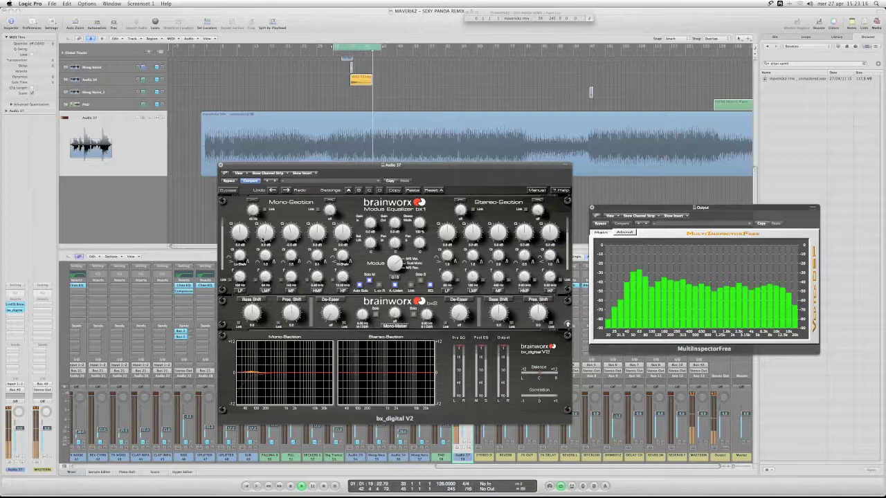
drag(262, 233, 263, 239)
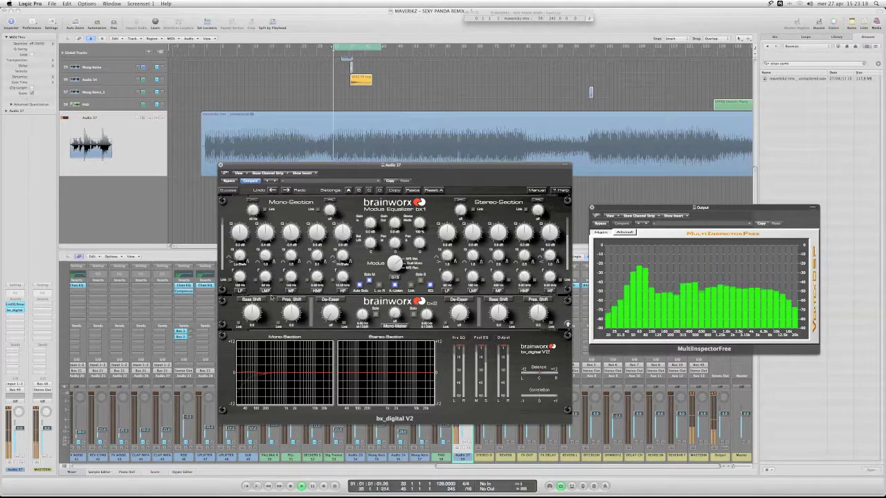
drag(265, 256, 265, 245)
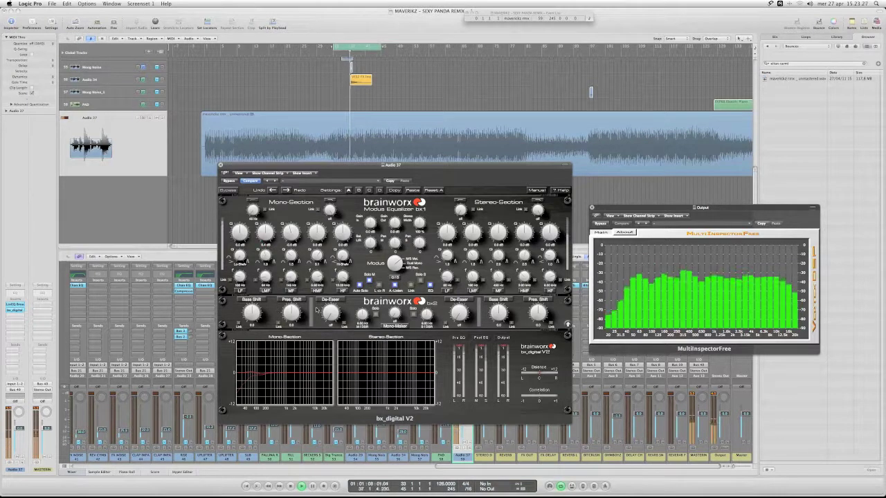
Tune the mono section's HMF band to about 474 Hz and apply a slight gain cut
drag(270, 167, 247, 185)
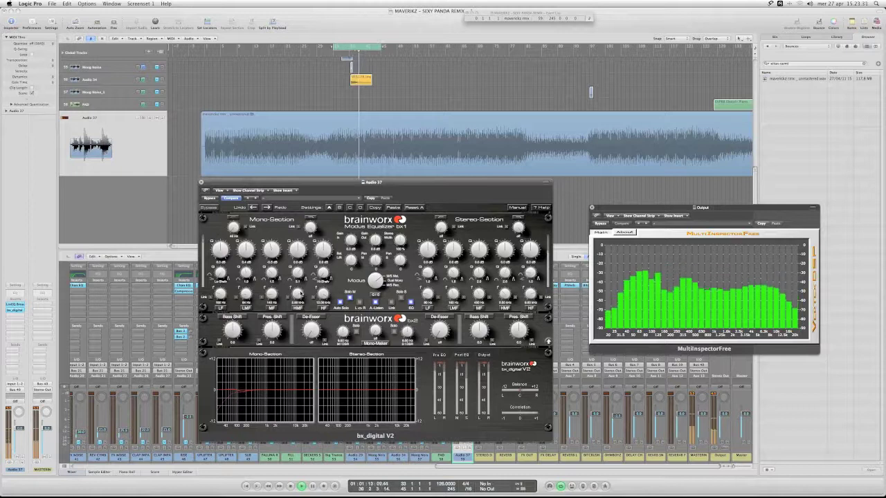
drag(298, 294, 293, 330)
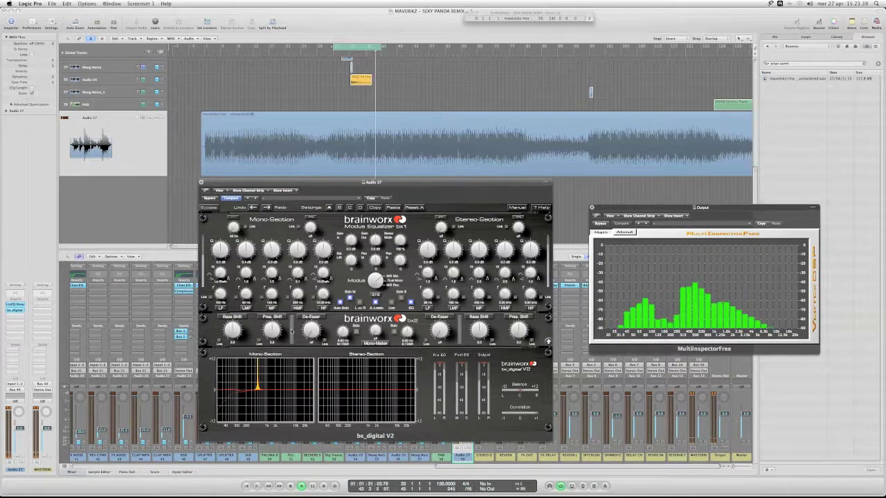
drag(292, 331, 292, 332)
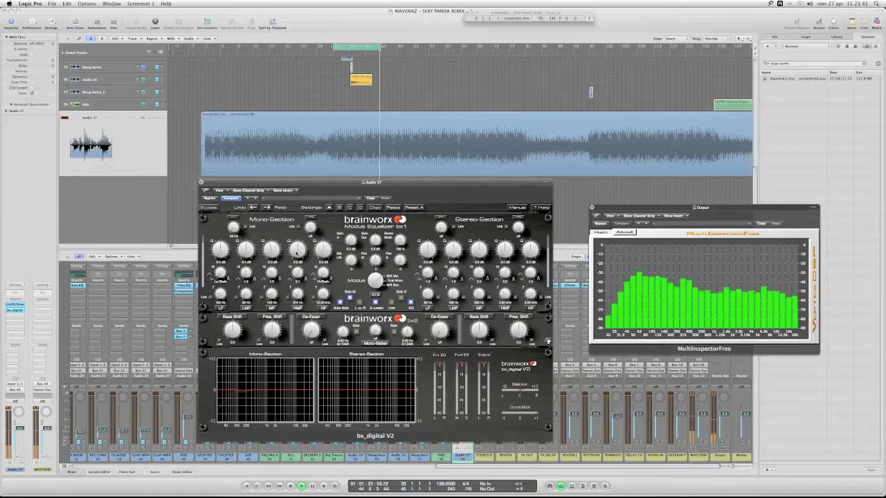
drag(295, 251, 295, 287)
mouse_move(295, 253)
mouse_down()
mouse_move(296, 228)
mouse_move(293, 246)
mouse_up()
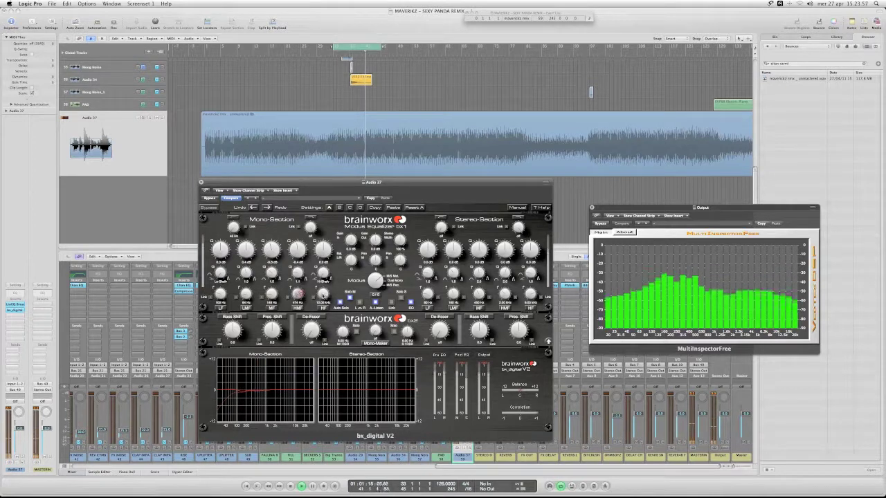
Tune the mono section's HF band to about 1.6 kHz and shape it into a broad, slight boost
drag(321, 296, 320, 321)
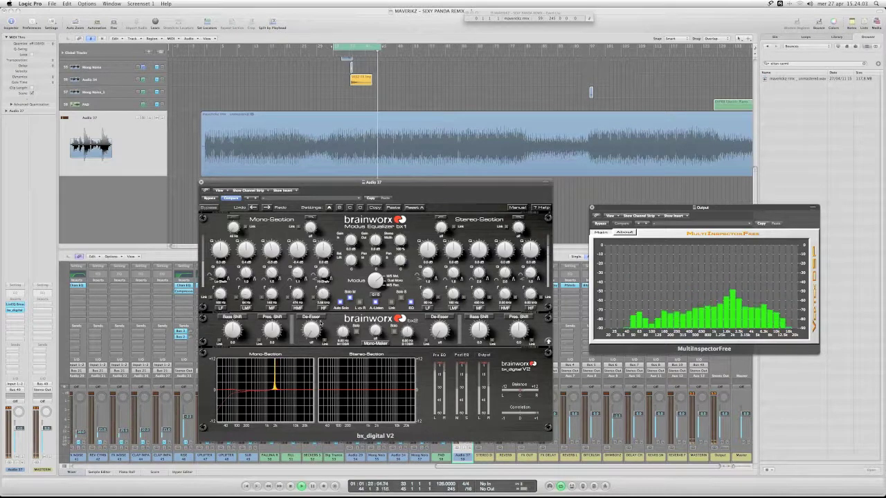
drag(320, 323, 320, 324)
drag(322, 275, 321, 248)
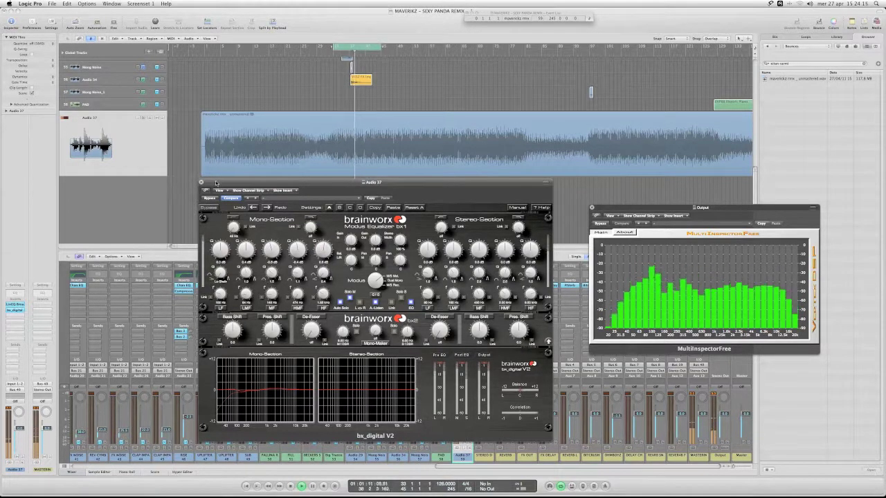
Solo the stereo section of bx_digital V2 and raise its high-pass filter to remove the low end from the sides
drag(207, 199, 238, 193)
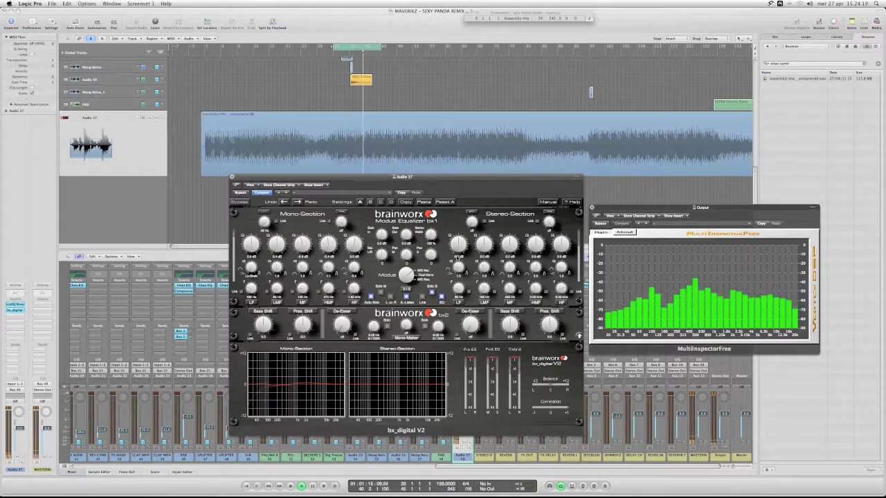
drag(471, 222, 471, 193)
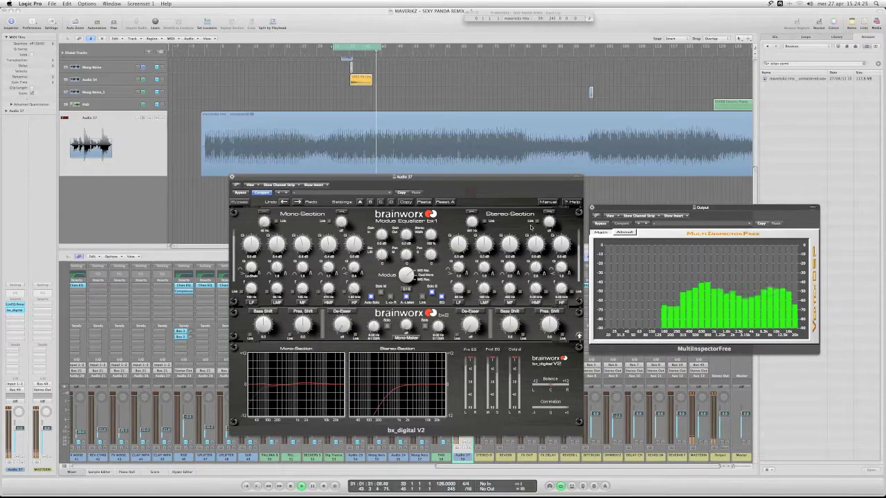
Shape the upper bands of bx_digital V2's stereo section into a slight high-frequency boost
drag(536, 265, 559, 242)
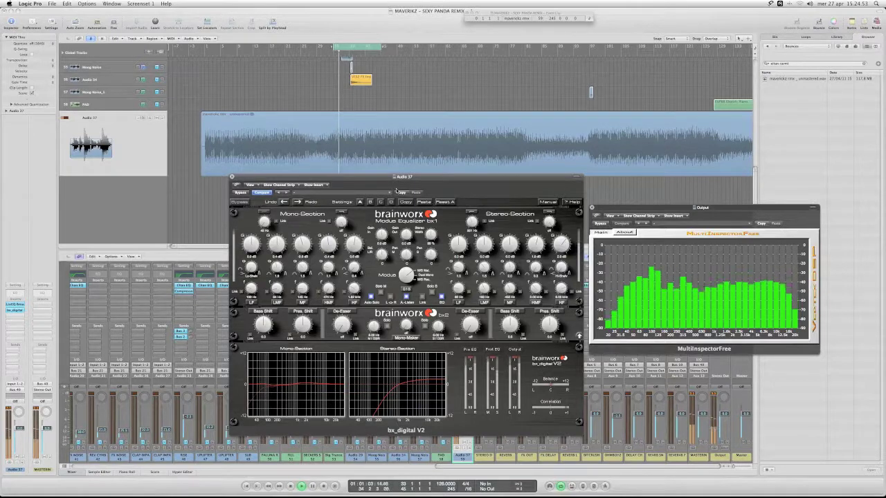
Open LinEQ Broadband beside bx_digital V2 and toggle its bypass to compare the sound with and without it
drag(388, 179, 639, 180)
click(463, 285)
drag(421, 232, 330, 211)
drag(493, 179, 424, 184)
drag(328, 204, 146, 204)
drag(470, 186, 291, 188)
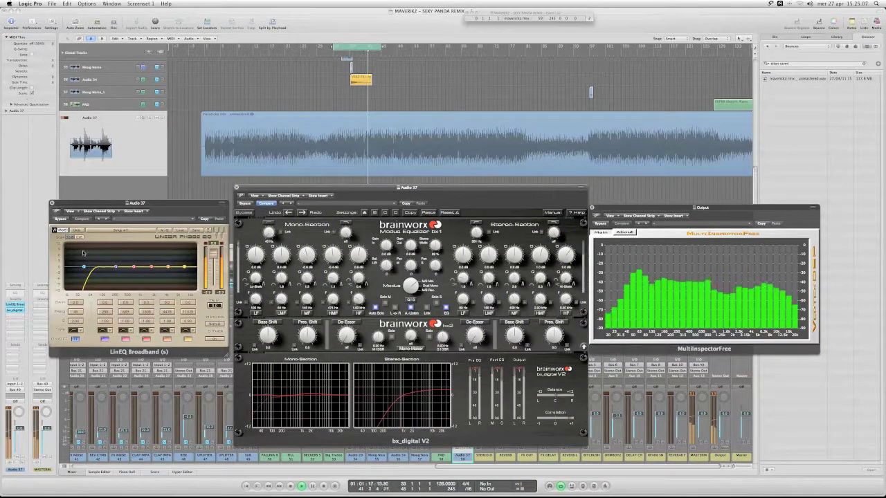
click(60, 219)
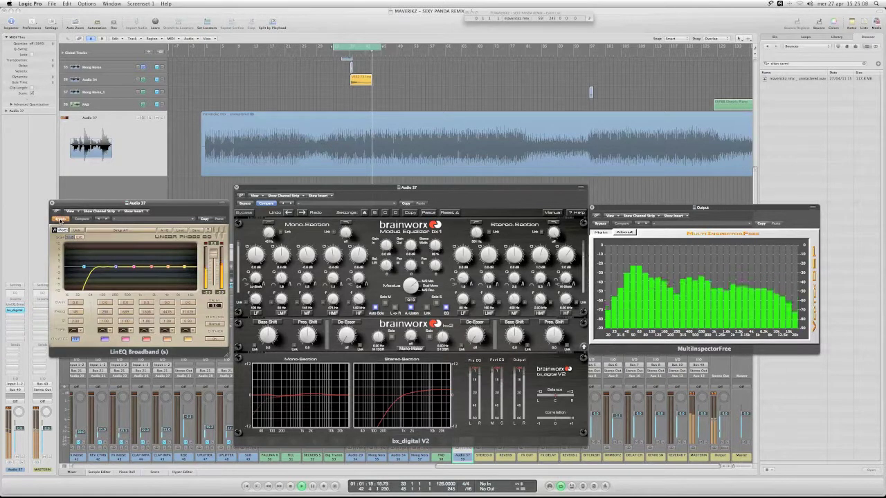
click(60, 219)
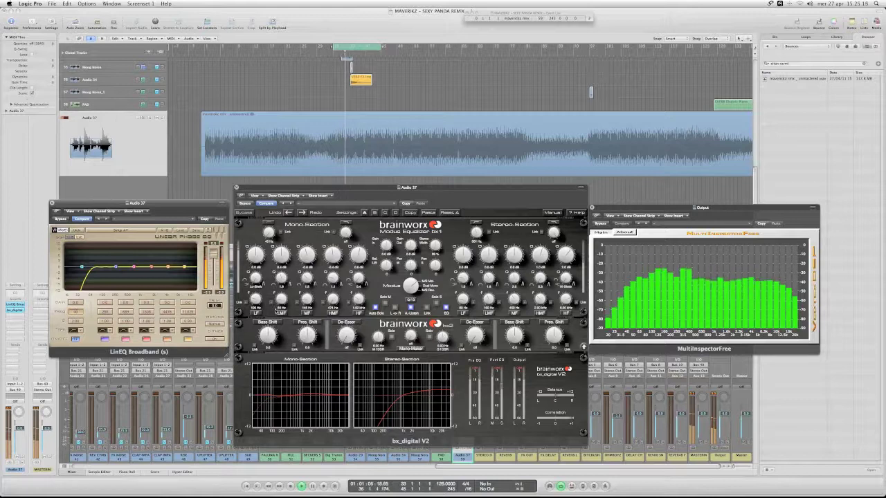
Audition the mono section's LMF band, adjust its Bass Shift, and fine-tune the stereo section's HMF gain
click(285, 303)
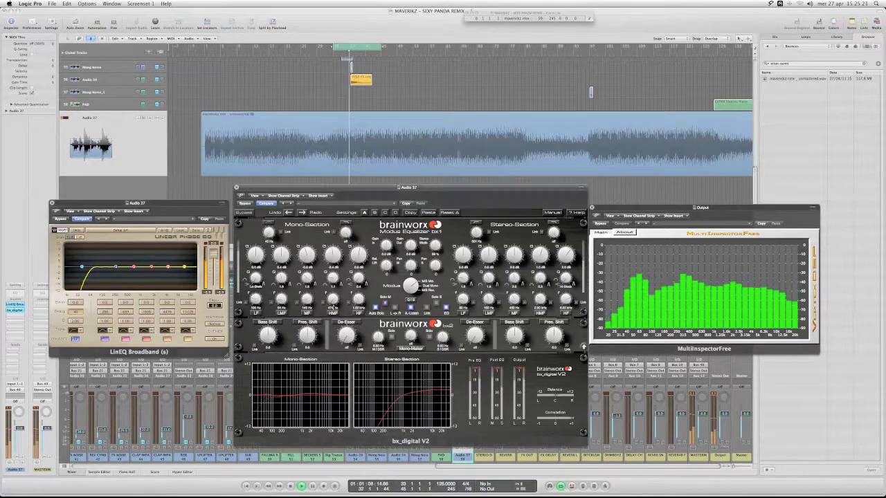
click(283, 303)
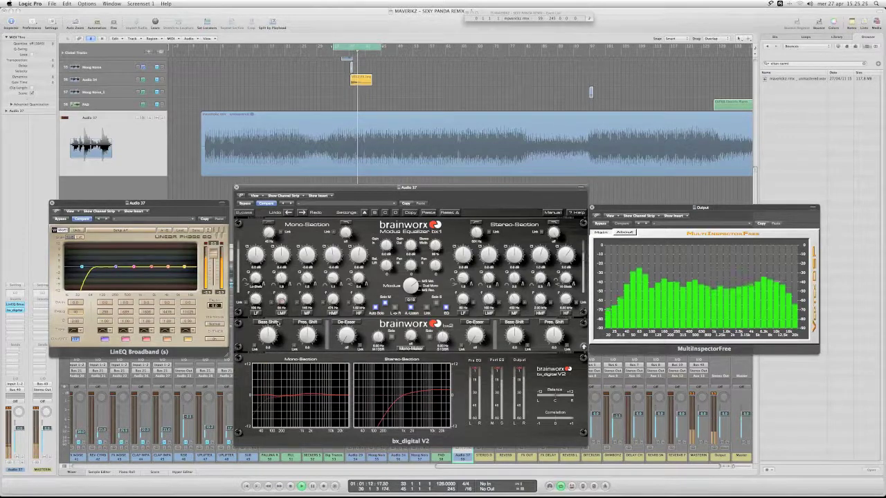
drag(267, 335, 268, 333)
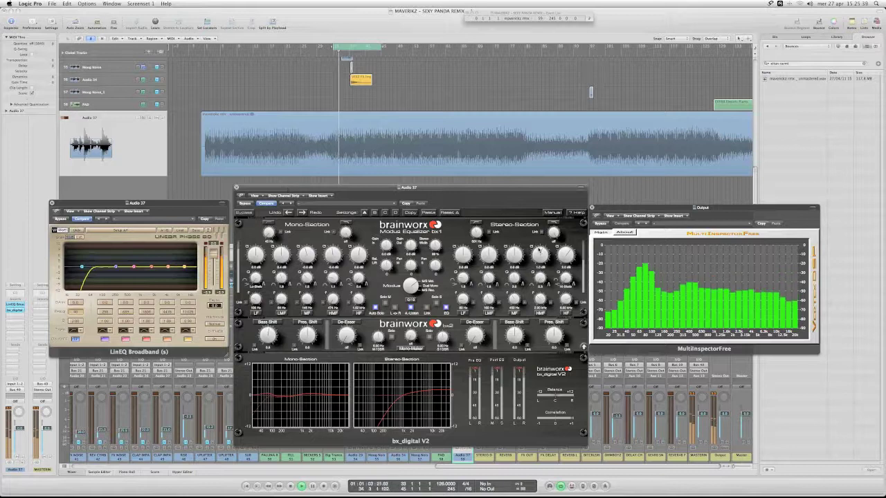
mouse_move(541, 253)
mouse_down()
mouse_move(537, 242)
mouse_move(537, 251)
mouse_up()
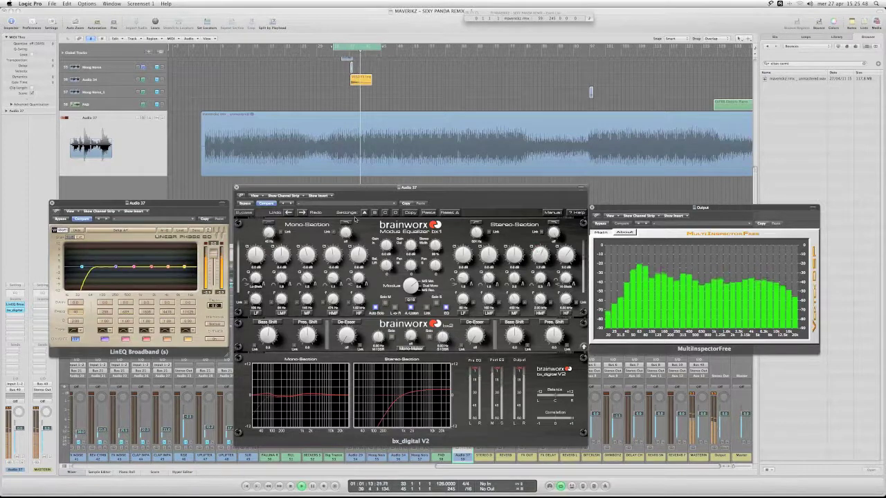
Close both equalizer windows and insert the Waves SSLComp (s) compressor in stereo on Audio 37's next free insert slot
click(236, 188)
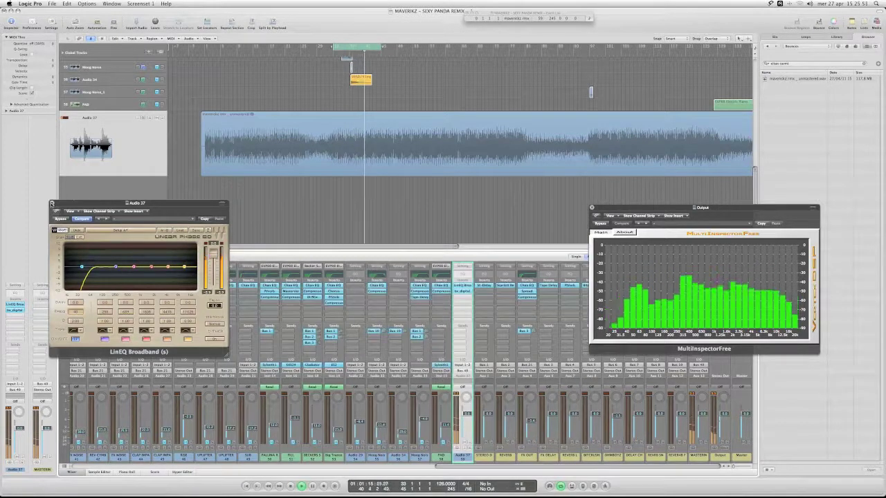
click(52, 203)
click(465, 301)
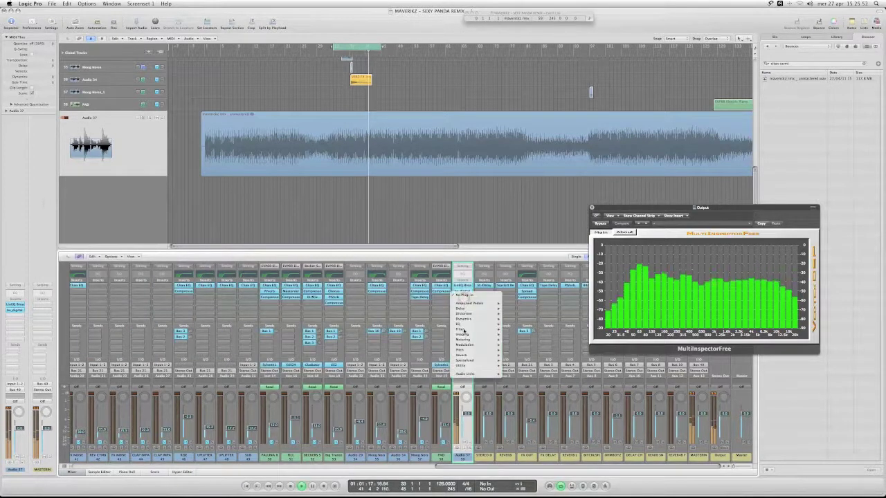
mouse_move(464, 374)
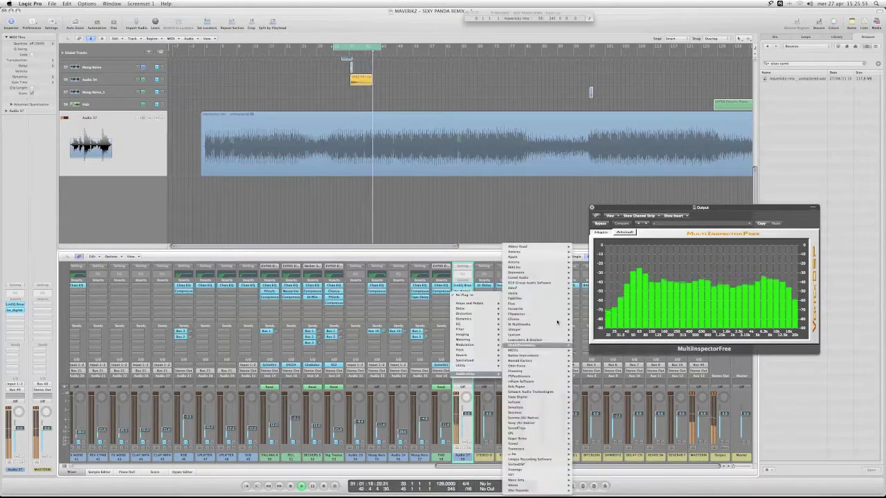
mouse_move(553, 339)
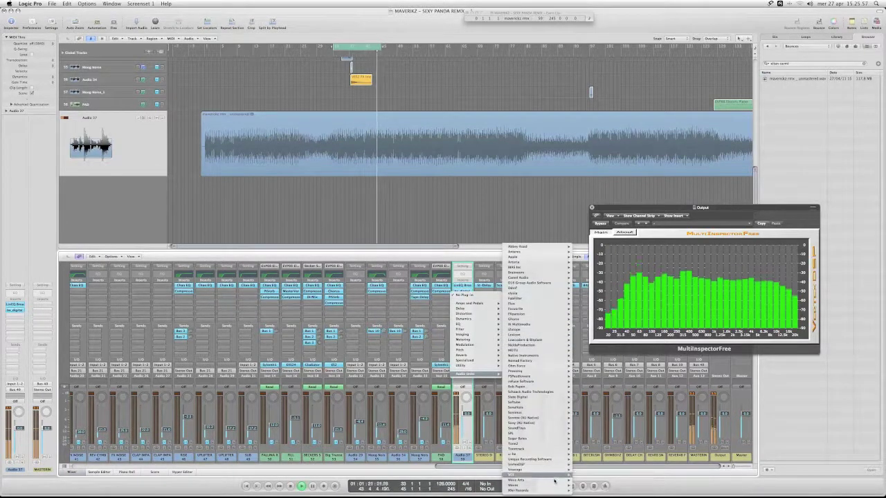
mouse_move(525, 485)
mouse_move(604, 491)
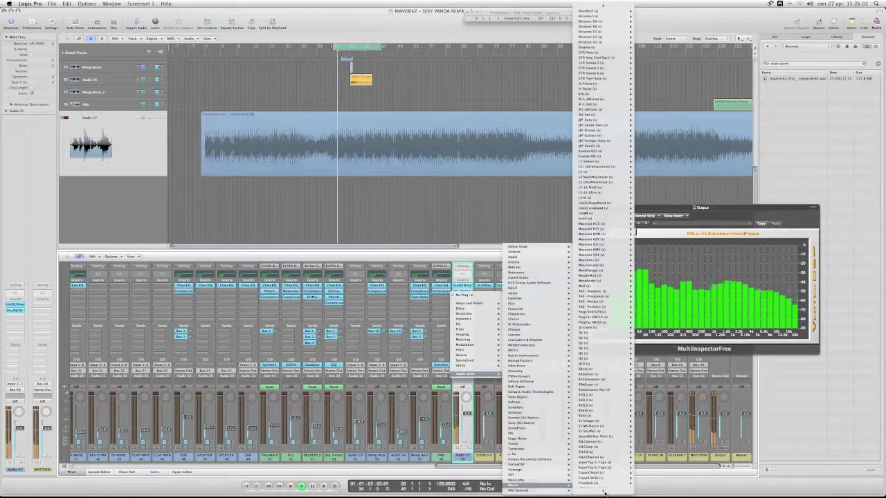
mouse_move(609, 425)
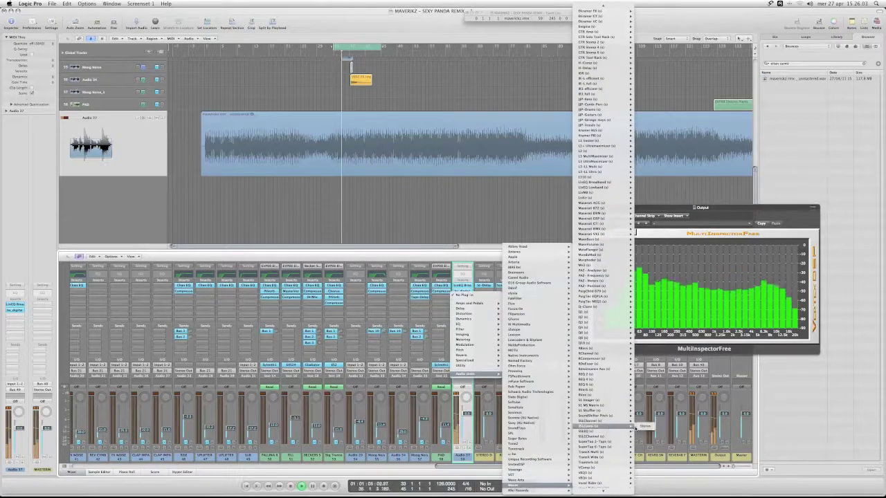
click(640, 427)
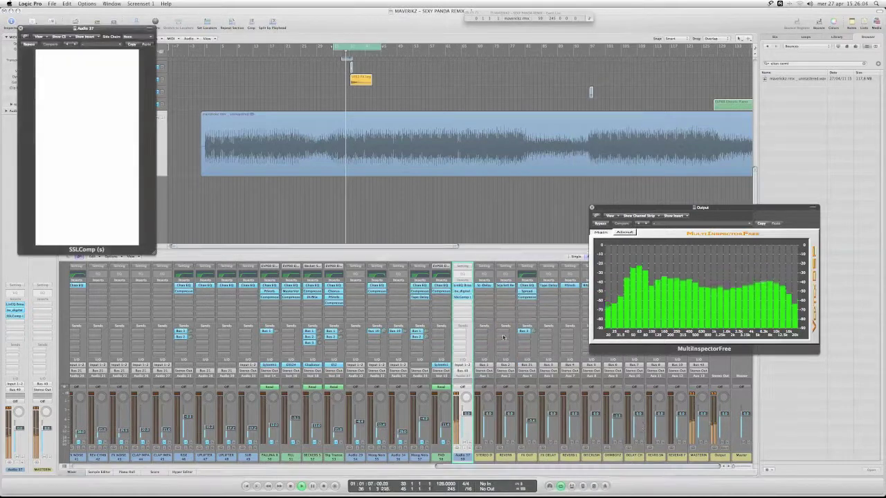
Move the SSLComp window beside the analyzer and load its Mastering preset
drag(90, 28, 474, 158)
click(487, 183)
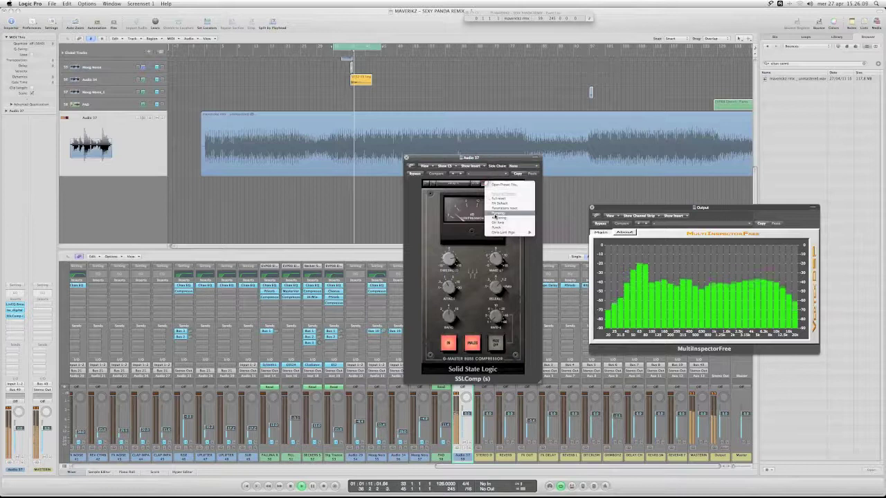
click(495, 220)
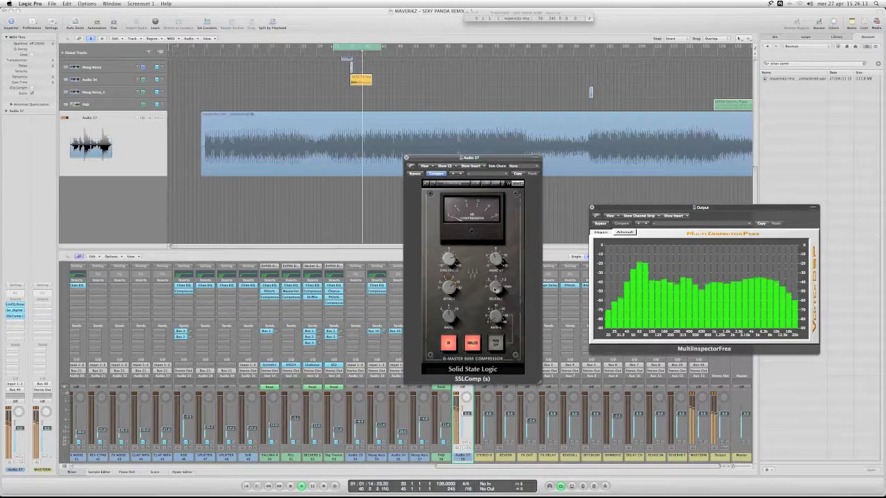
mouse_move(496, 289)
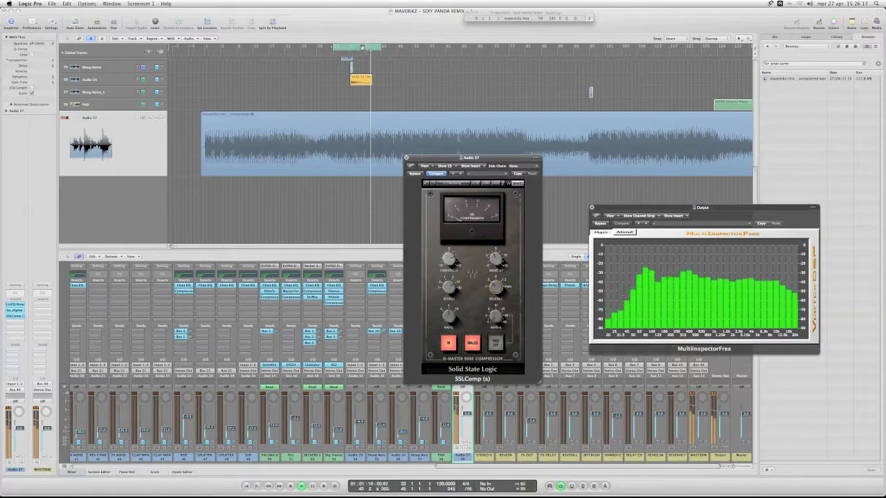
Loop the louder passage starting at bar 65 and fine-tune the SSLComp threshold and release against it
click(373, 46)
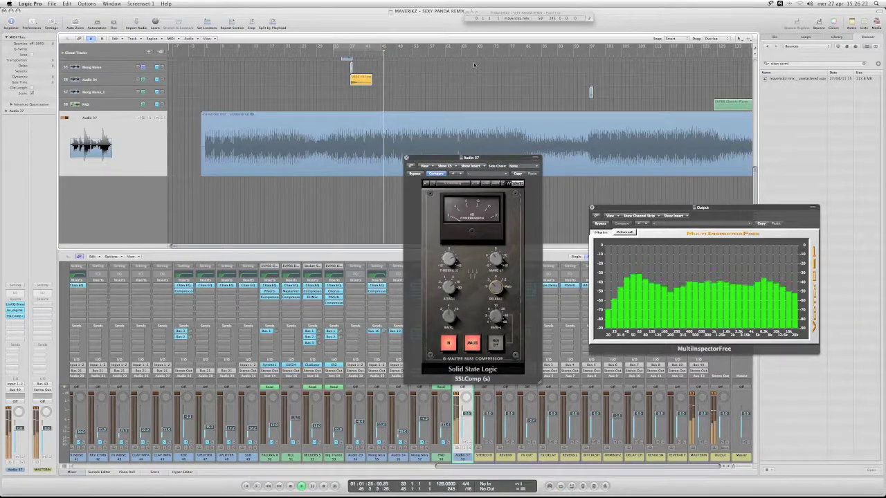
drag(460, 47, 524, 53)
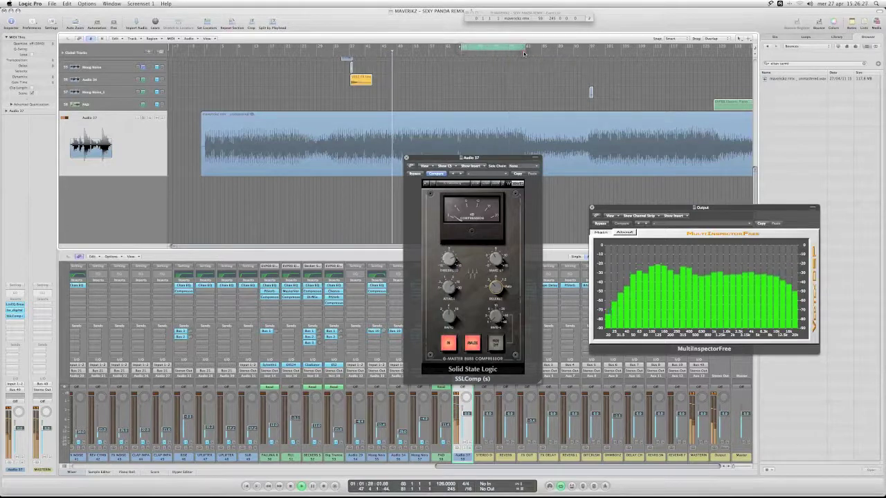
drag(455, 159, 358, 167)
drag(378, 265, 377, 277)
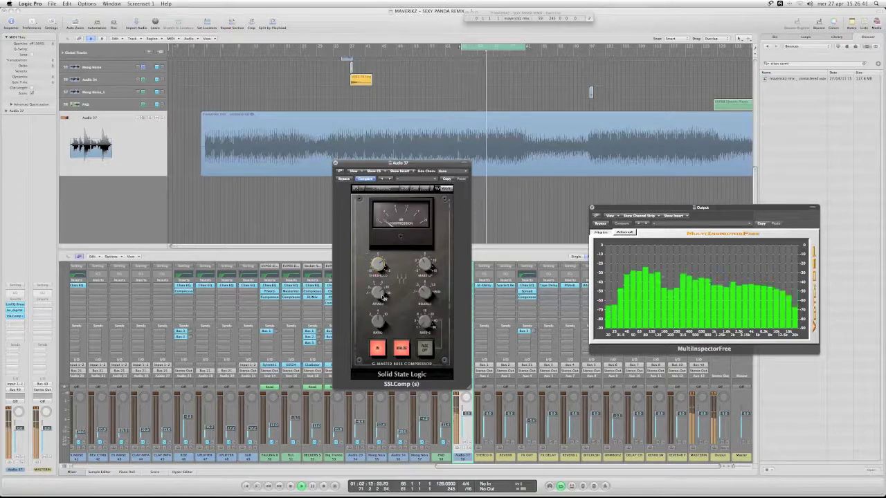
click(424, 295)
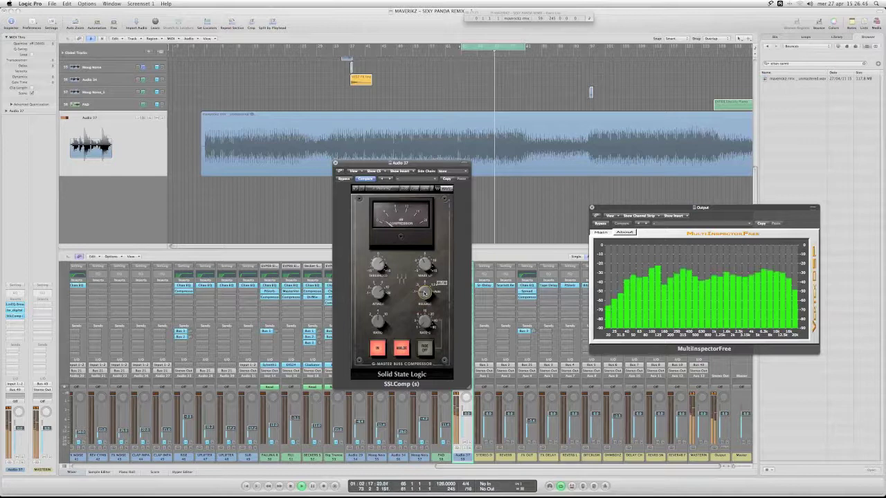
Close the compressor, move the analyzer clear of the mixer, and reopen bx_digital V2 to check its soloed sections
click(335, 164)
drag(599, 219, 603, 158)
click(468, 290)
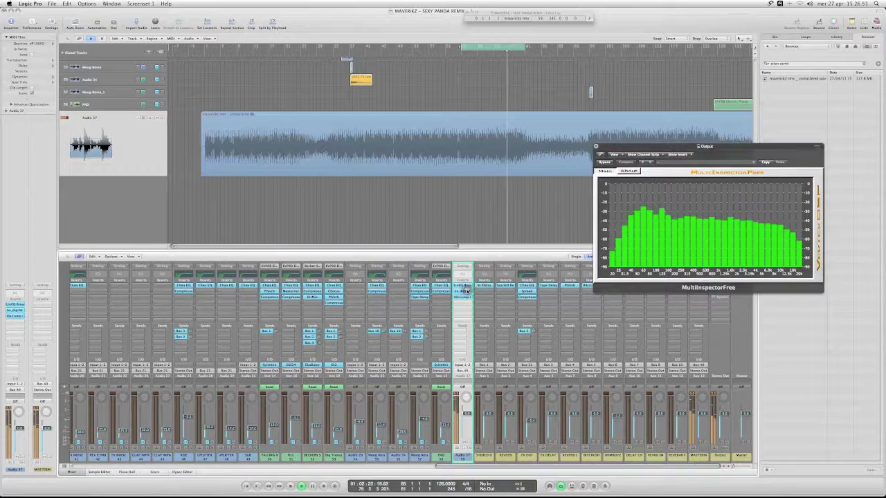
drag(346, 194, 311, 189)
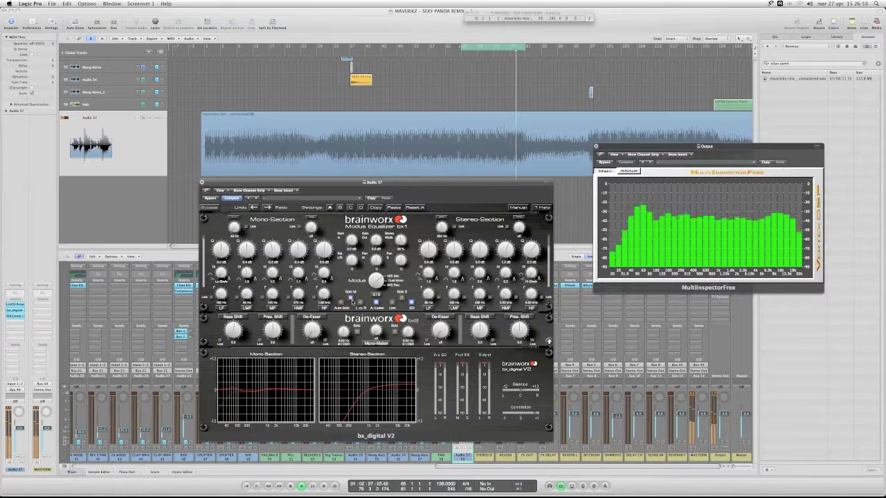
click(401, 301)
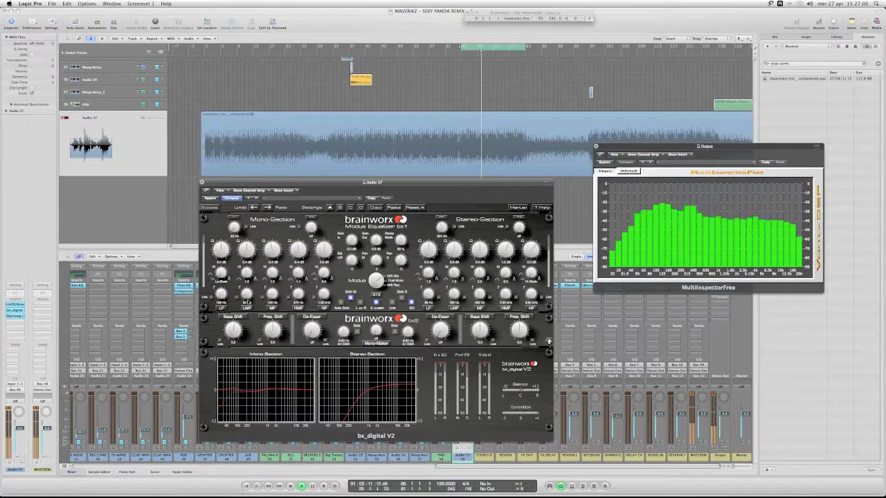
Fine-tune the mono section's HMF cut, HF boost and LMF Q against the looped passage
drag(249, 299, 274, 298)
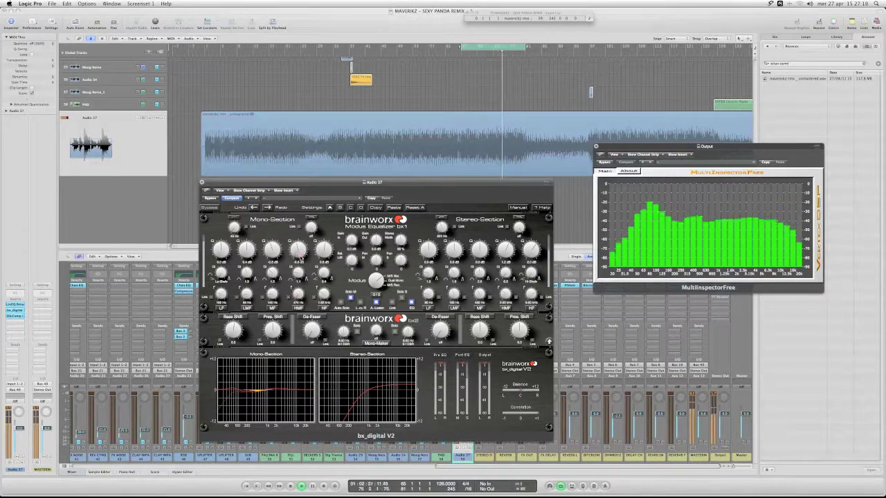
drag(300, 244, 300, 254)
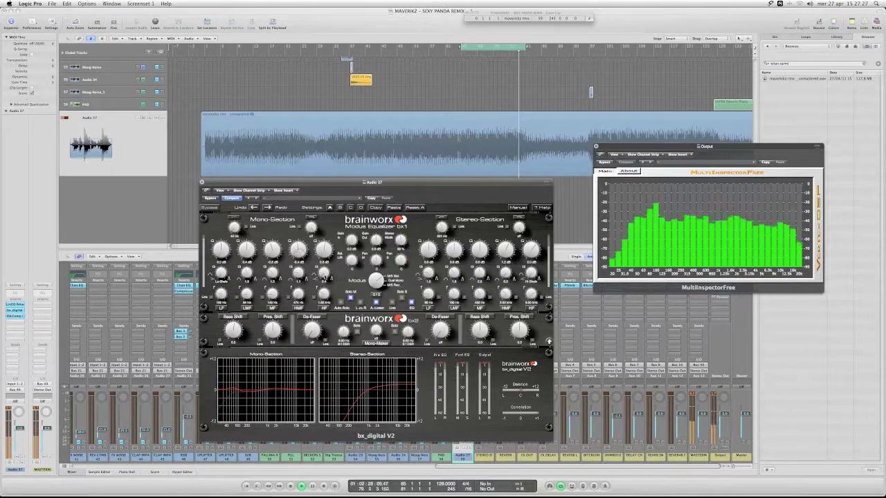
click(323, 294)
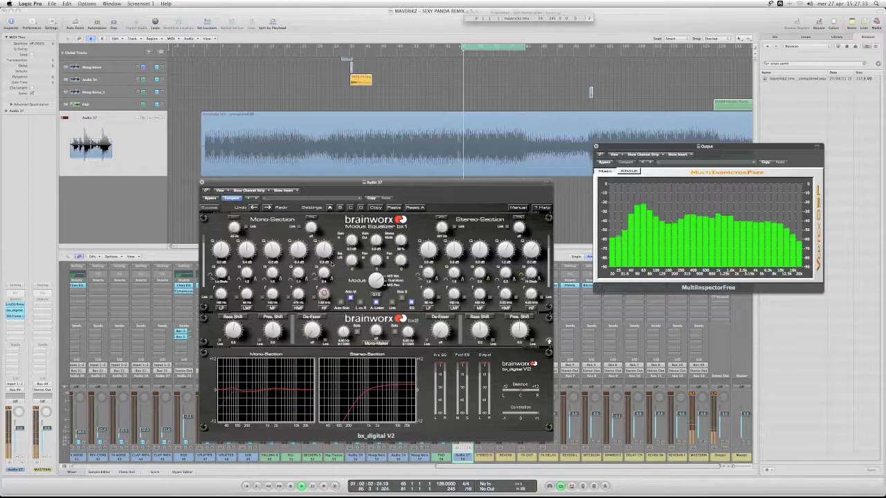
scroll(326, 255, up, 4)
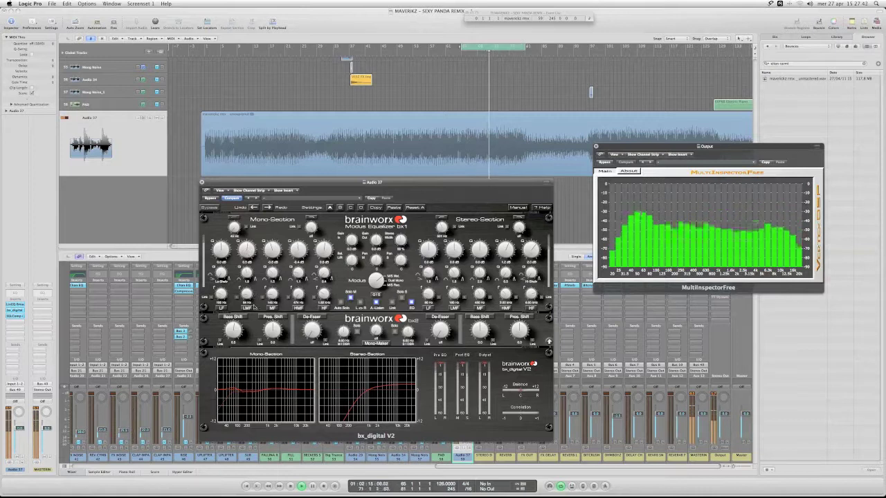
drag(245, 272, 246, 274)
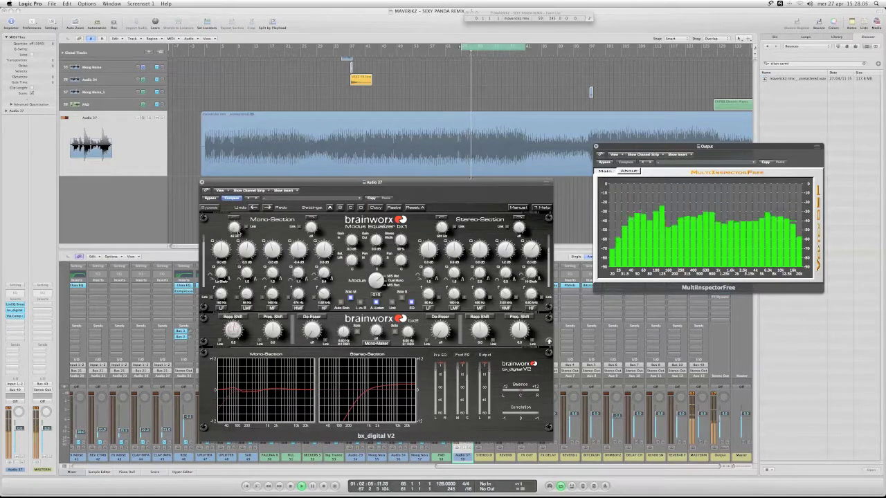
Enable the mono section's high-pass filter, adjust its cutoff to trim the sub-bass, and close bx_digital V2
click(236, 218)
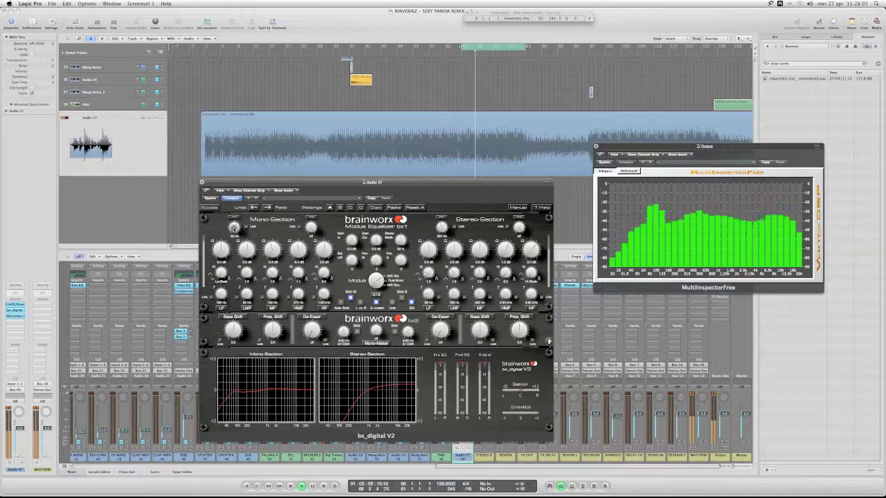
drag(233, 227, 234, 231)
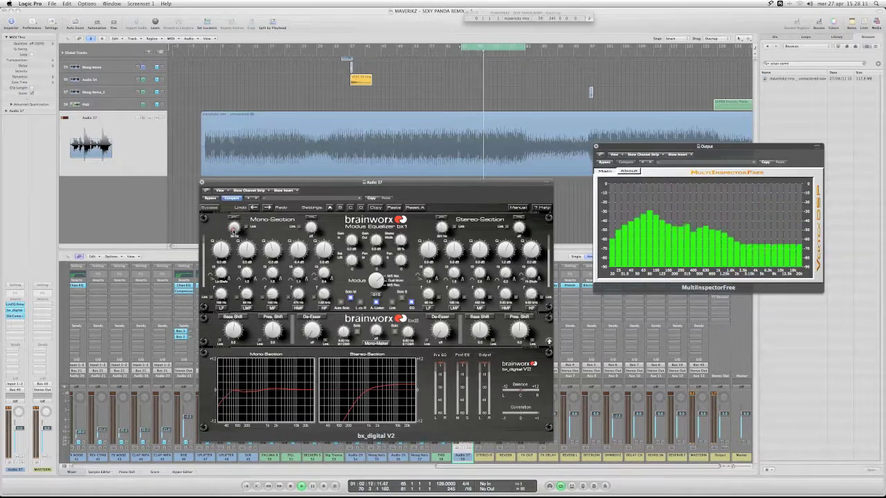
click(202, 182)
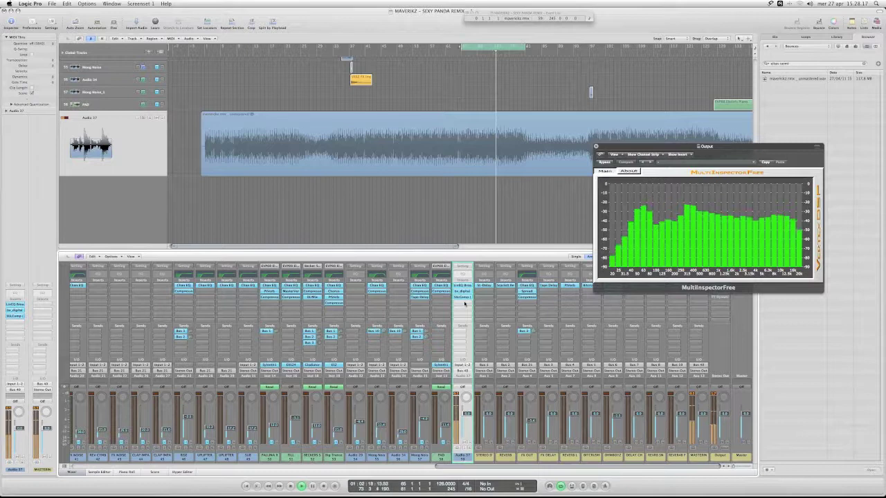
Insert the MOTU MW EQ in Audio 37's next free slot and move its window to the middle of the arrangement
click(465, 303)
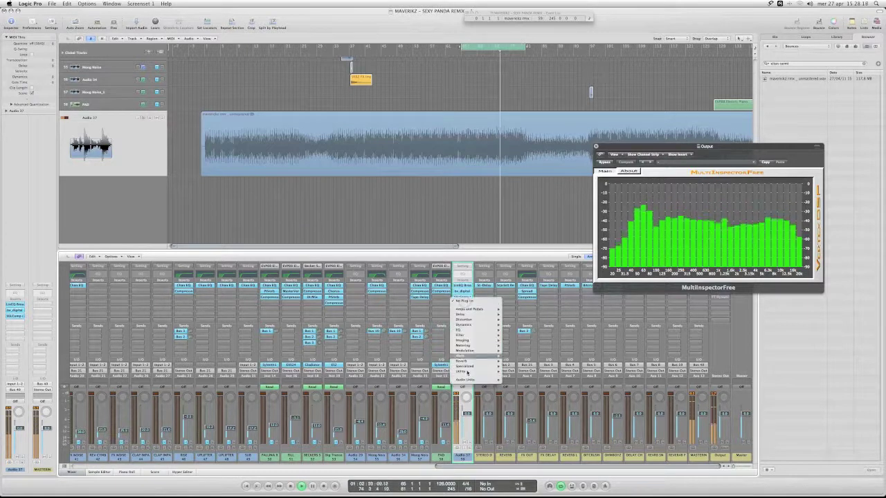
mouse_move(469, 381)
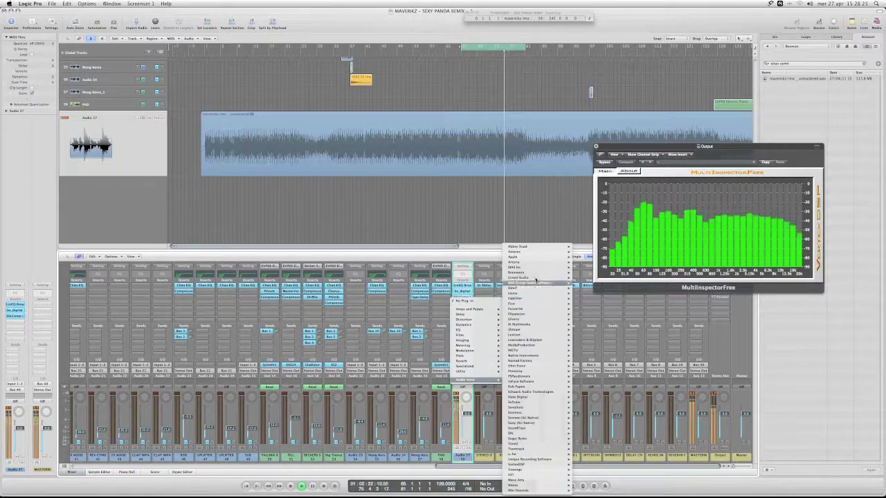
mouse_move(534, 275)
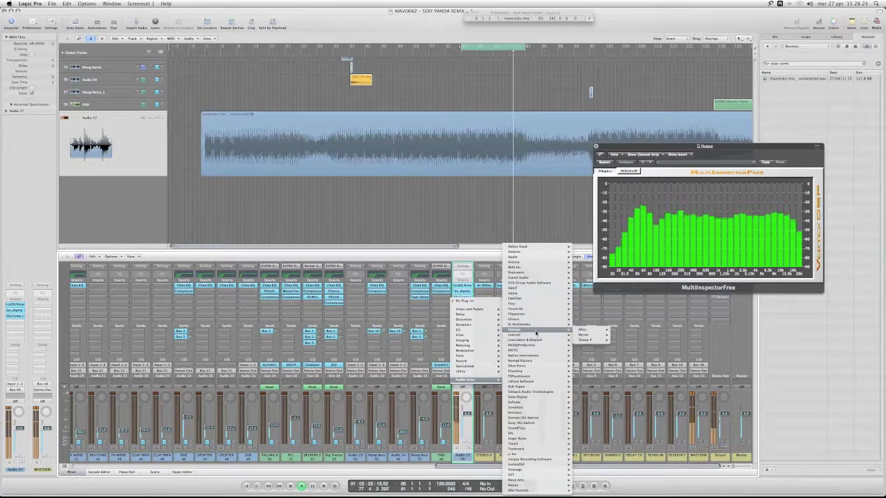
mouse_move(536, 346)
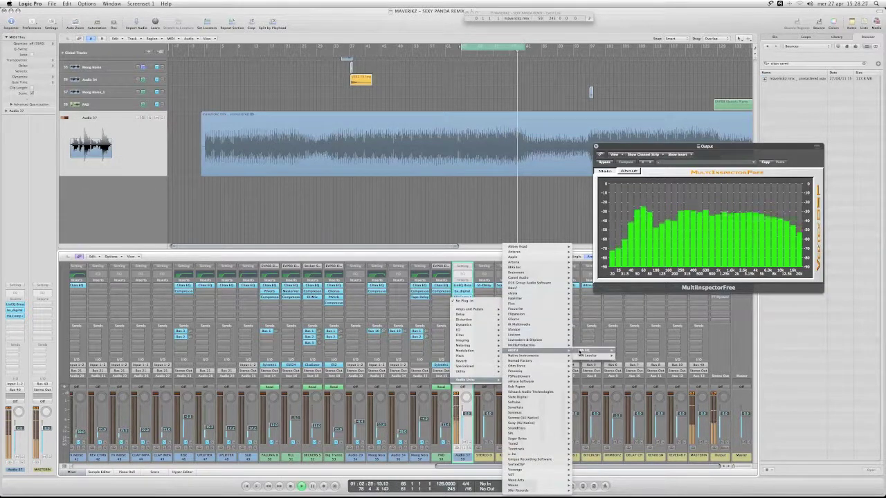
click(580, 351)
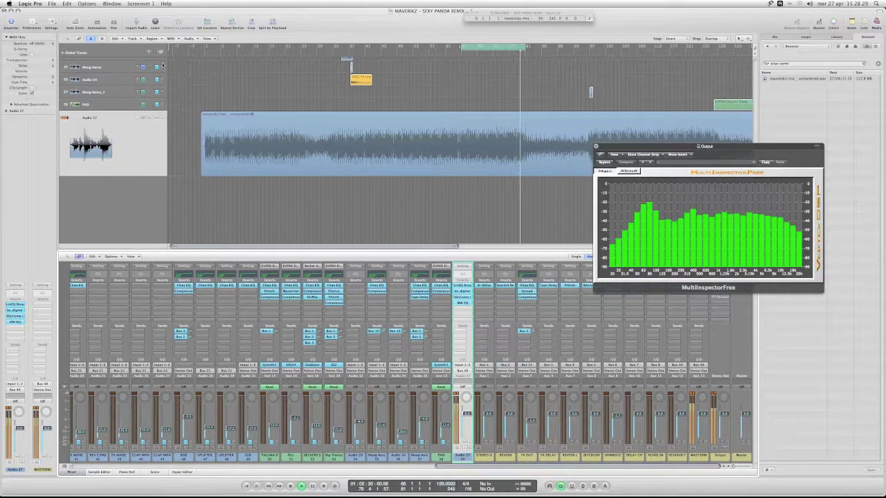
drag(174, 59, 346, 141)
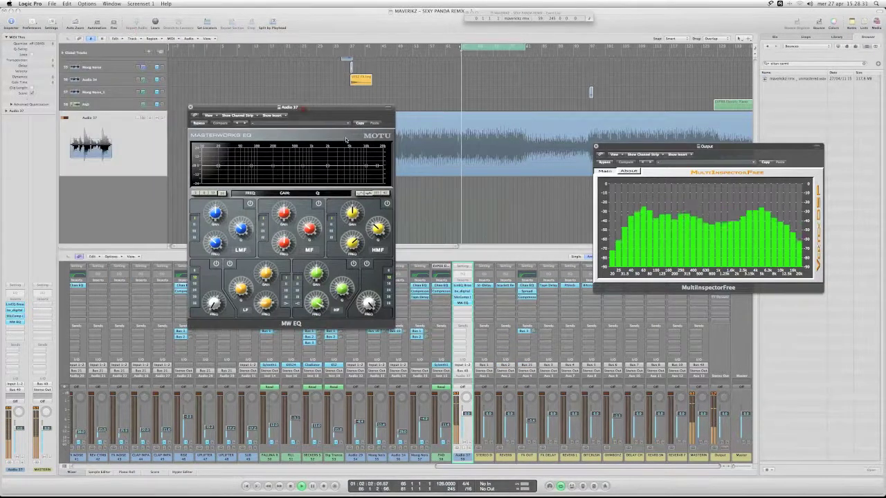
Reopen bx_digital V2 from Audio 37's inserts and place its window beside the MW EQ for comparison
double_click(464, 292)
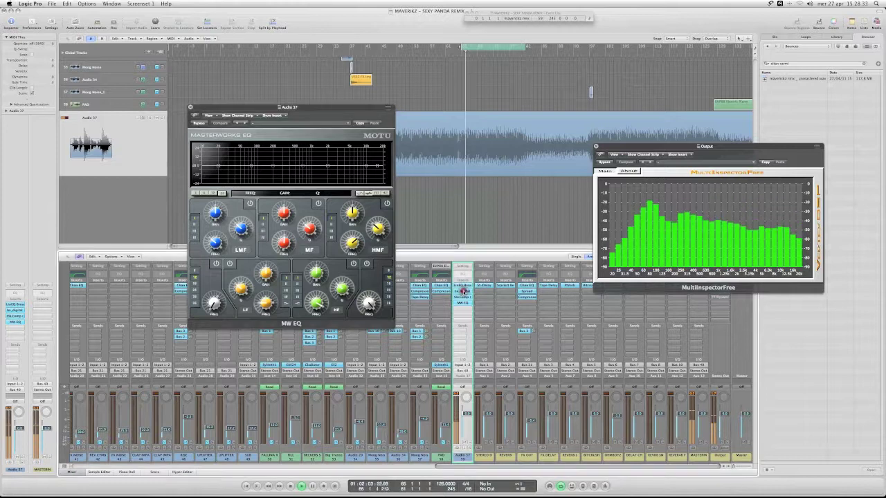
click(463, 291)
drag(332, 180, 535, 101)
click(554, 218)
drag(301, 110, 305, 103)
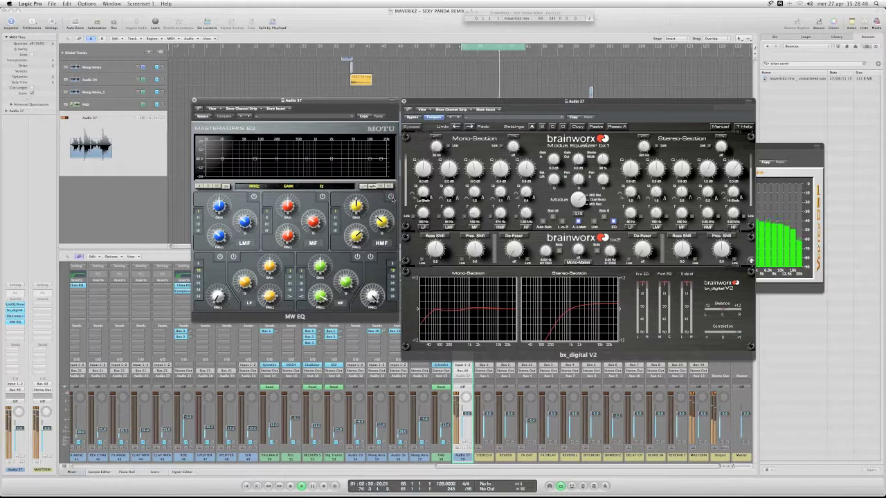
Enable the MW EQ's HMF band, sweep its boost upward from 2 kHz, and settle on a gentle, broad high-frequency lift
click(391, 197)
drag(356, 209, 356, 206)
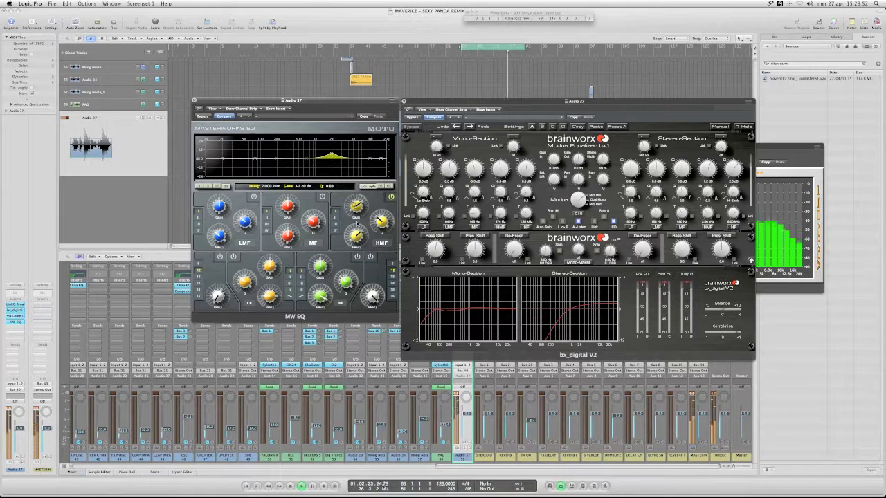
drag(356, 233, 356, 212)
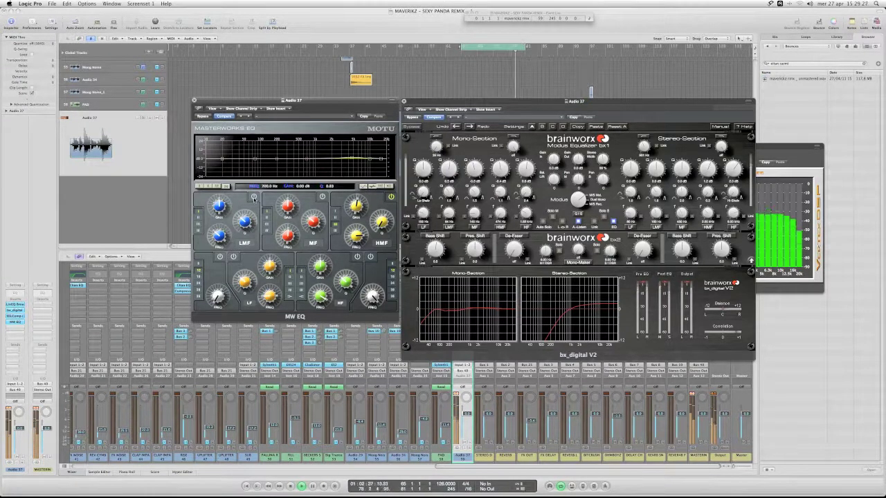
Boost the MW EQ's LMF band gently at 200 Hz and change its filter type
mouse_move(218, 207)
mouse_down()
mouse_move(218, 228)
mouse_move(219, 197)
mouse_move(219, 206)
mouse_up()
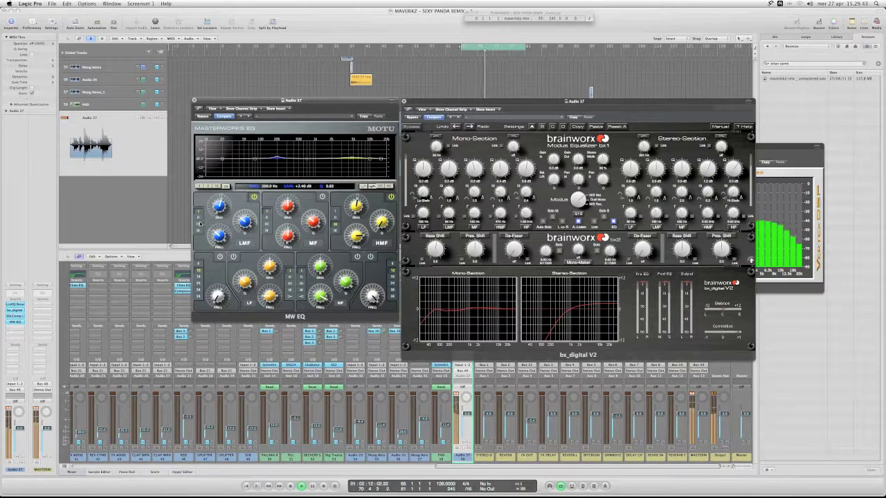
click(199, 219)
drag(218, 210, 218, 212)
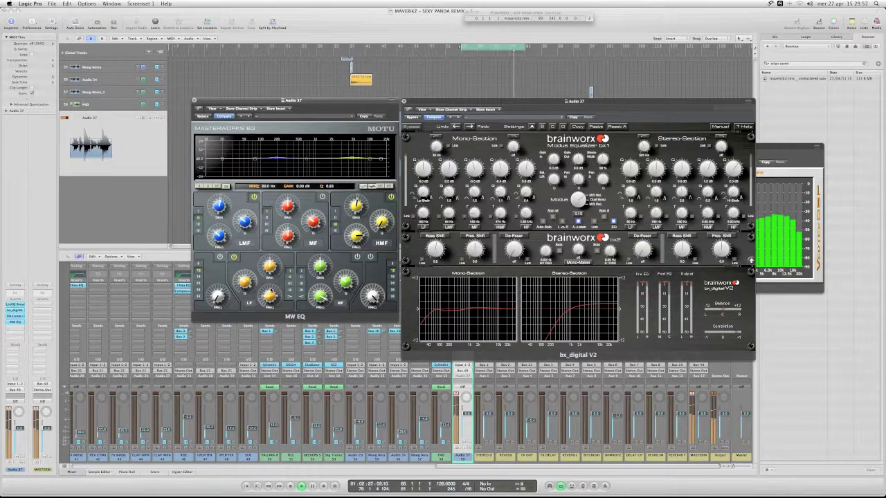
Tune the MW EQ's LF band to 63.2 Hz with a +1.20 dB gain and a Q of 0.77
drag(270, 296, 270, 307)
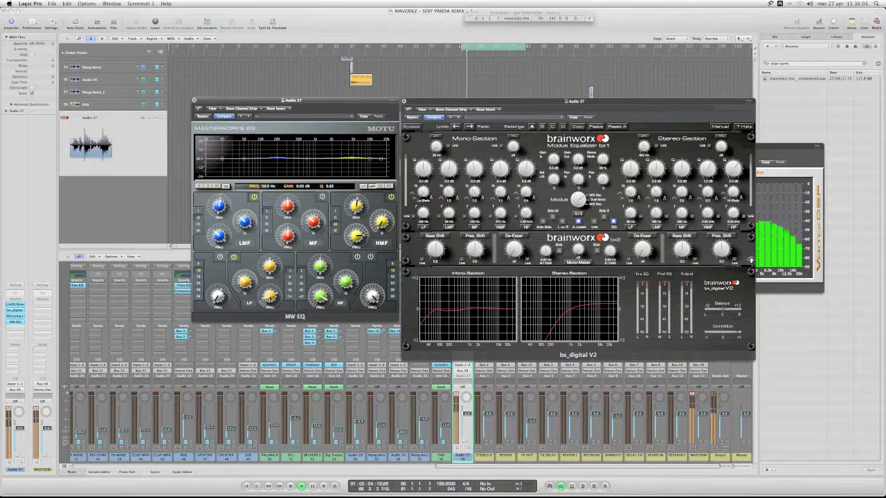
drag(271, 299, 269, 262)
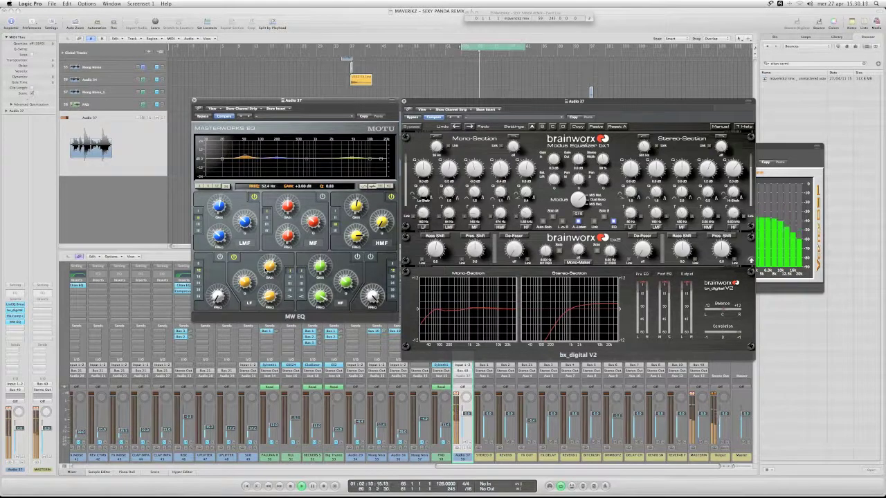
drag(267, 296, 267, 294)
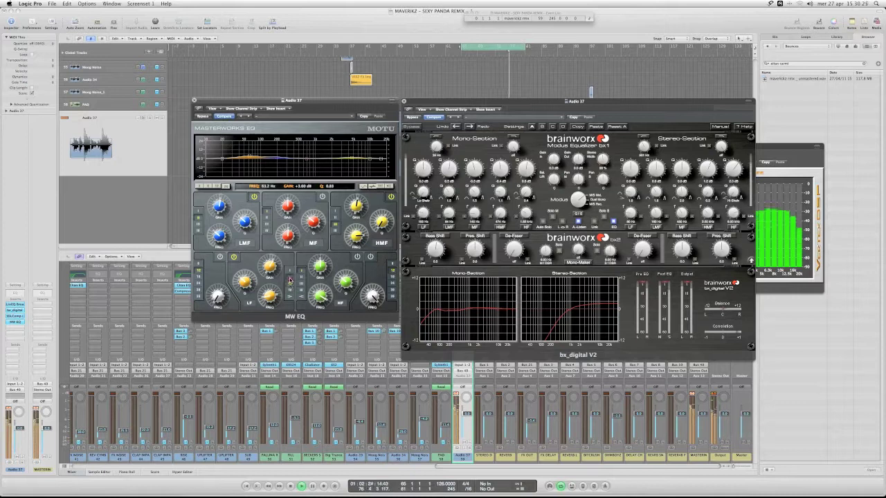
drag(245, 279, 271, 267)
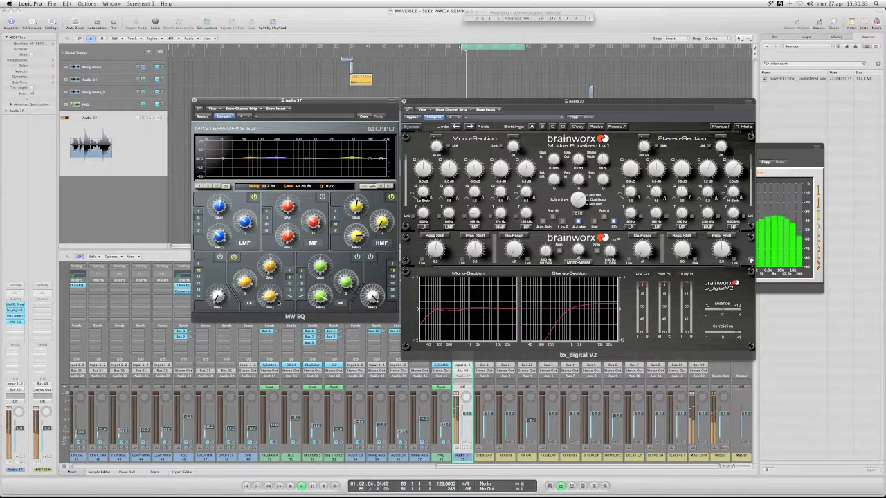
Show the live spectrum in the MW EQ, compare the sound with the EQ bypassed and active, and close both plug-ins
click(359, 225)
click(374, 186)
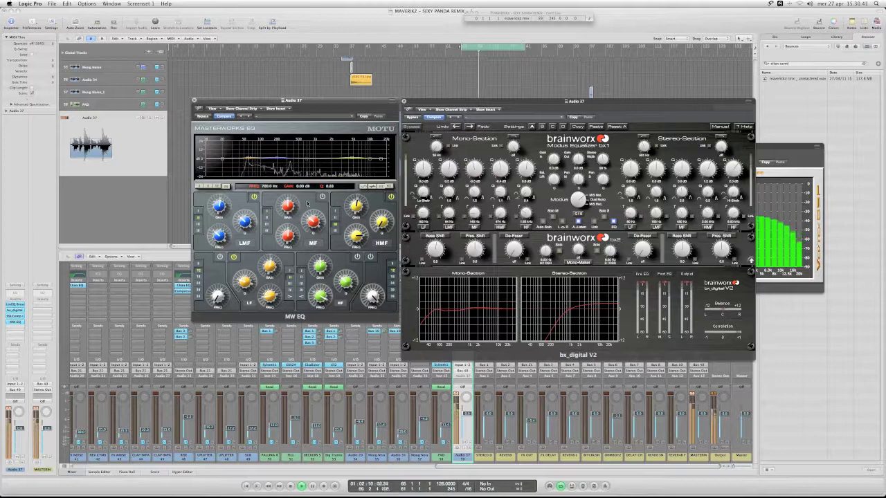
click(198, 117)
click(200, 116)
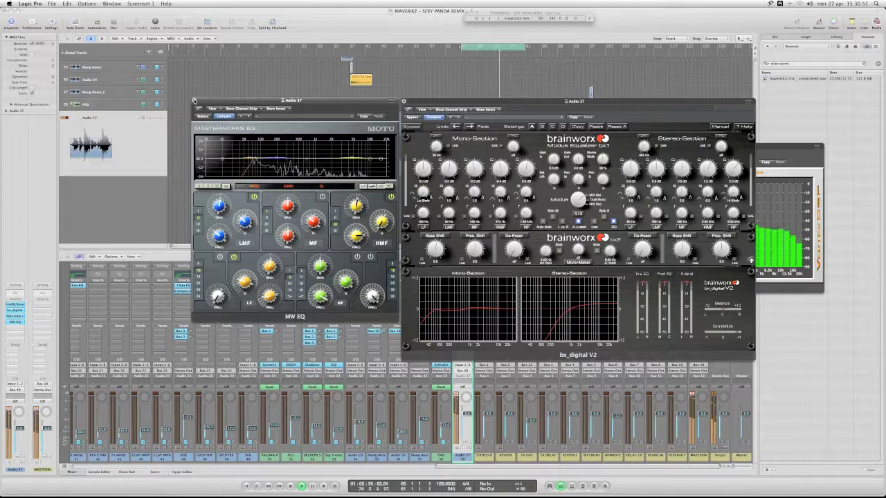
click(195, 100)
click(404, 101)
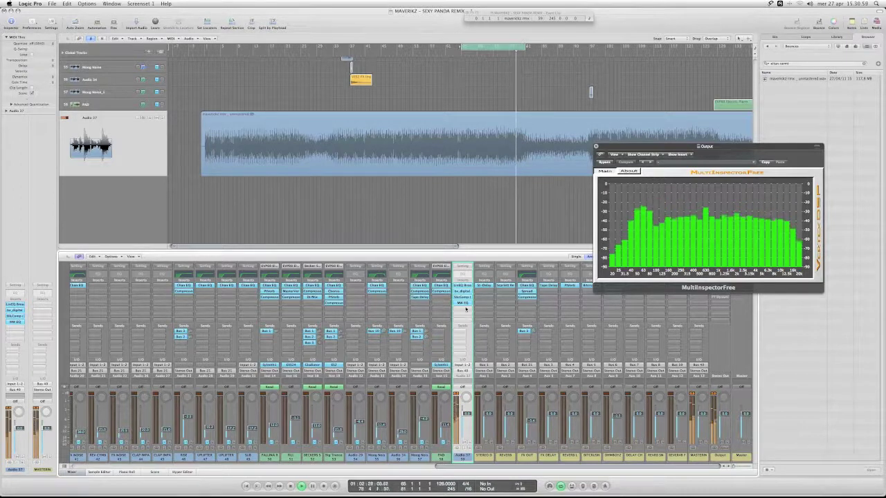
Reopen the MW EQ beside the analyzer to review its curve, and close it
click(462, 302)
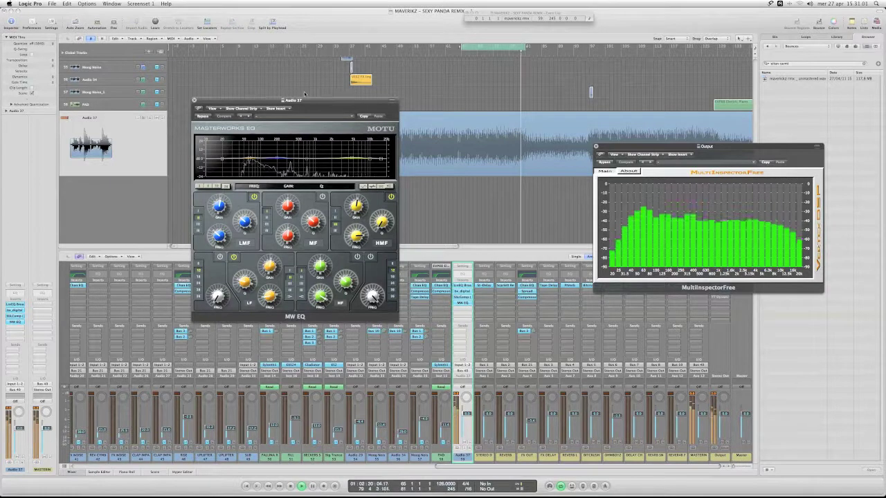
drag(304, 100, 221, 94)
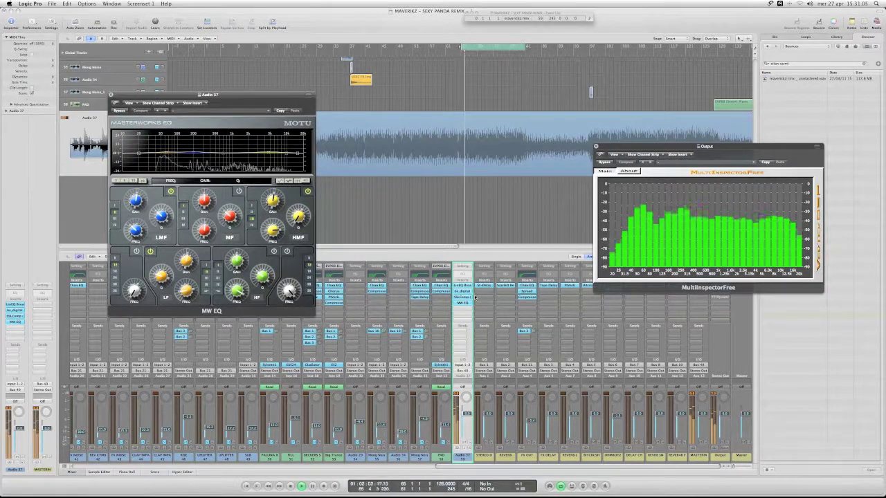
click(111, 94)
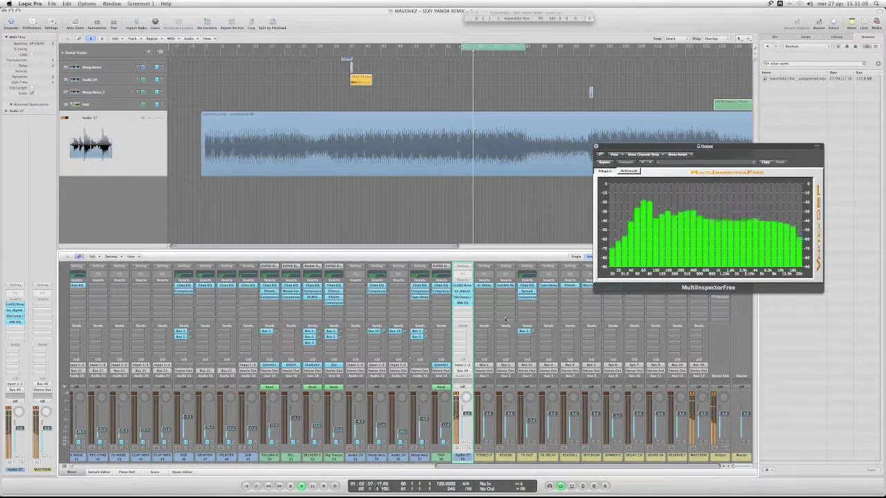
Insert the Brainworx bx_XL mastering limiter after the MW EQ on Audio 37 and move its window clear of the edge
click(462, 308)
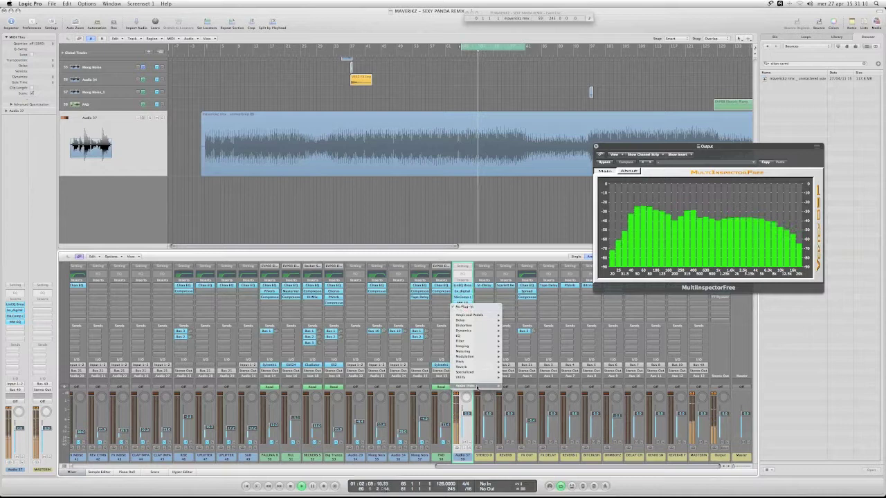
mouse_move(476, 386)
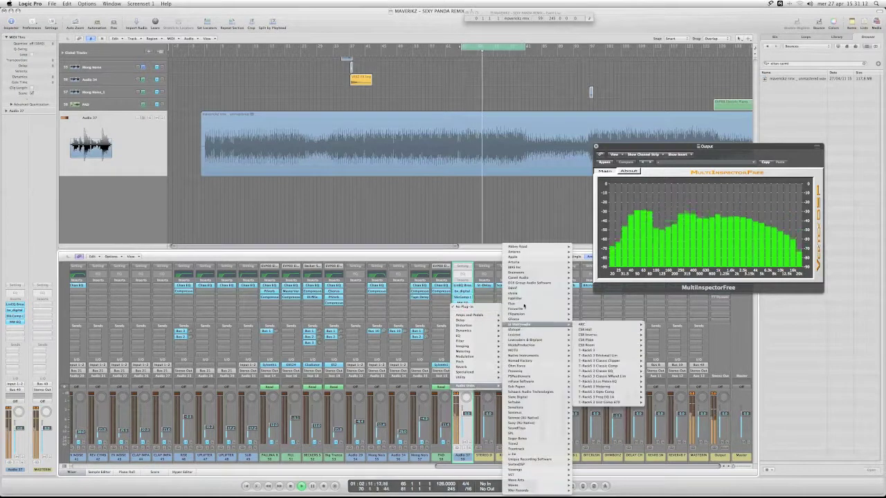
mouse_move(526, 273)
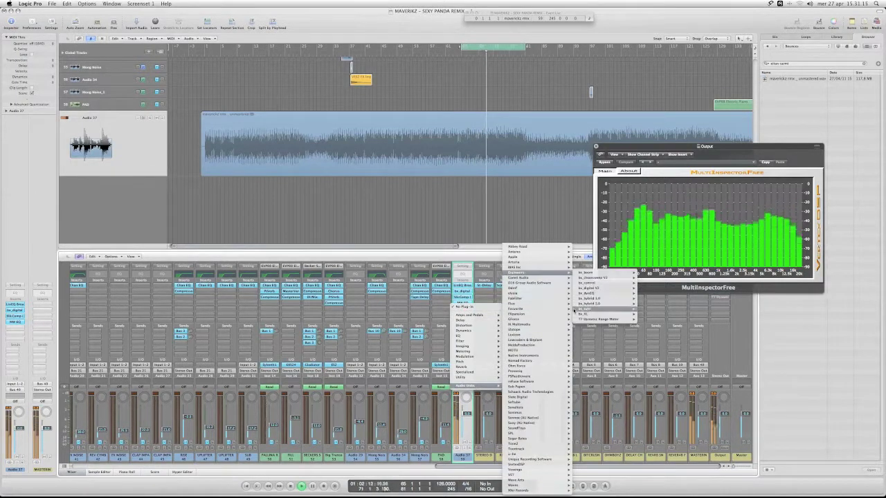
click(583, 316)
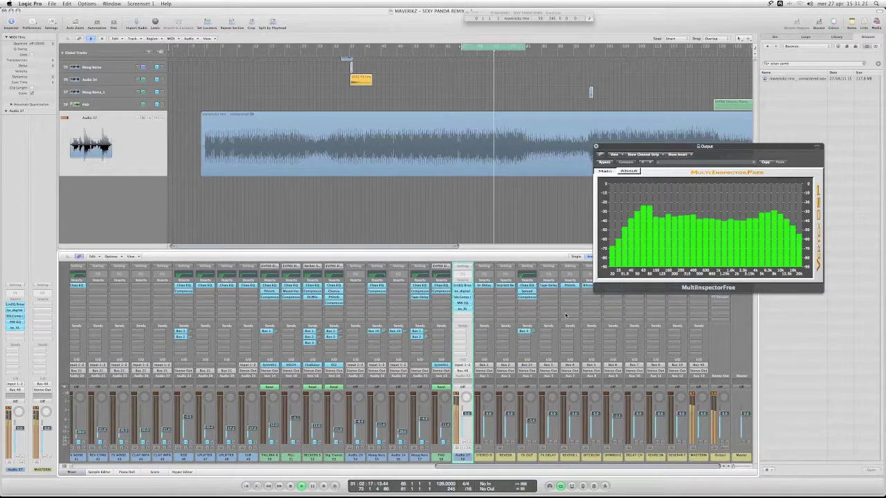
click(460, 309)
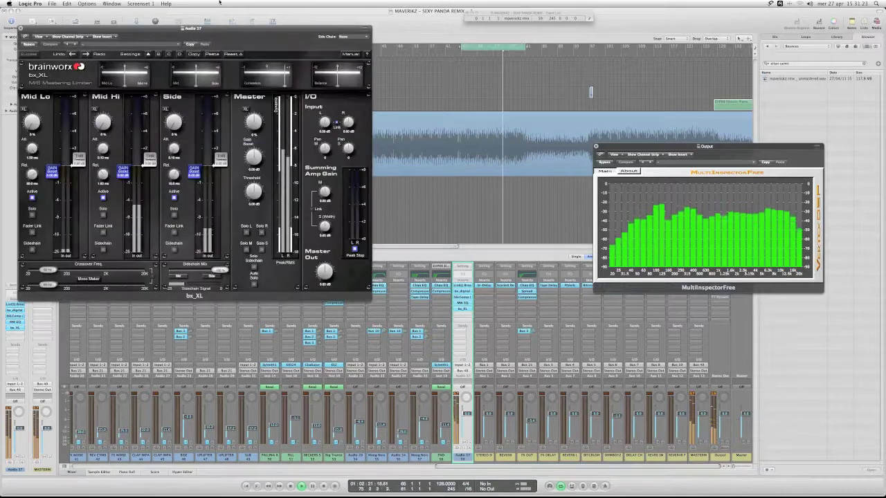
drag(189, 31, 343, 67)
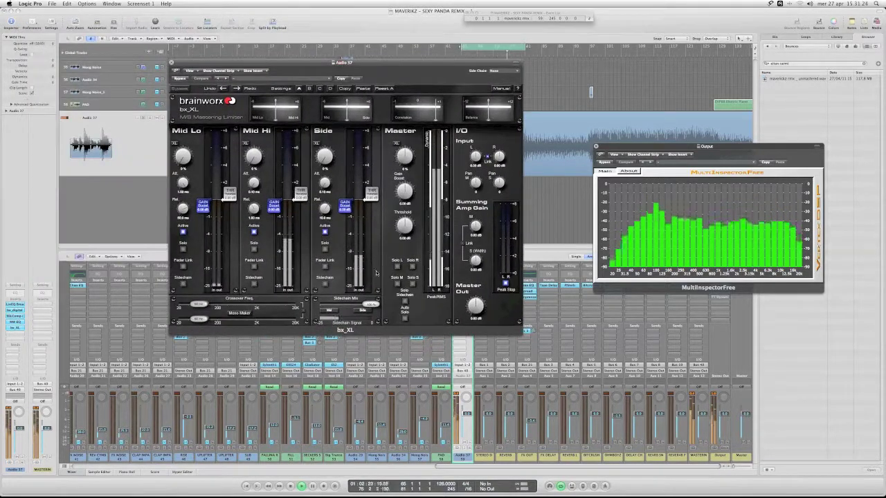
Activate the sidechain on bx_XL's Mid Lo, Mid Hi and Side bands, and shift the sidechain mix toward Mid while soloing it
click(404, 301)
click(324, 284)
click(253, 283)
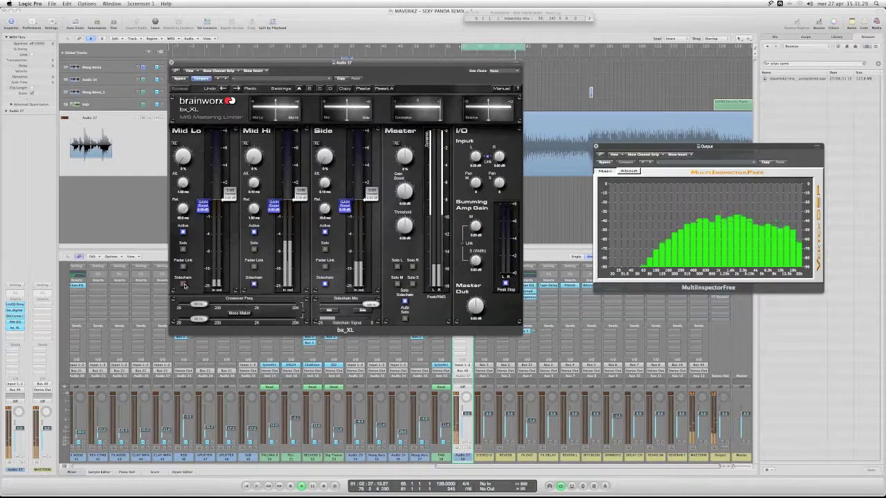
drag(360, 308, 351, 309)
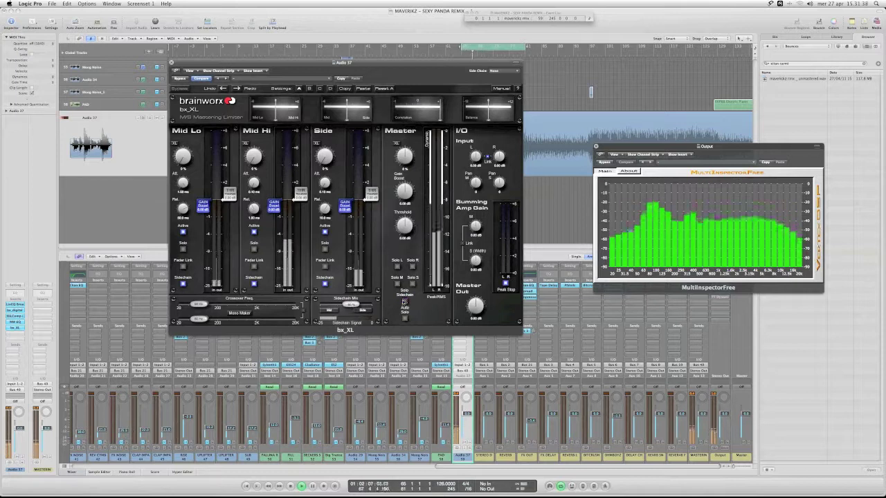
Lower the Mid Lo, Mid Hi and Side thresholds in bx_XL to similar levels, soloing the bands to judge each one
drag(237, 195, 229, 256)
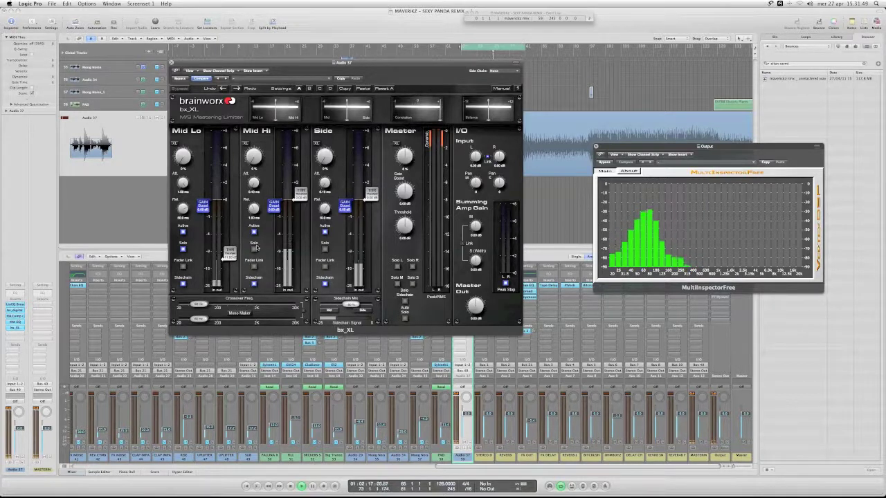
drag(299, 193, 294, 251)
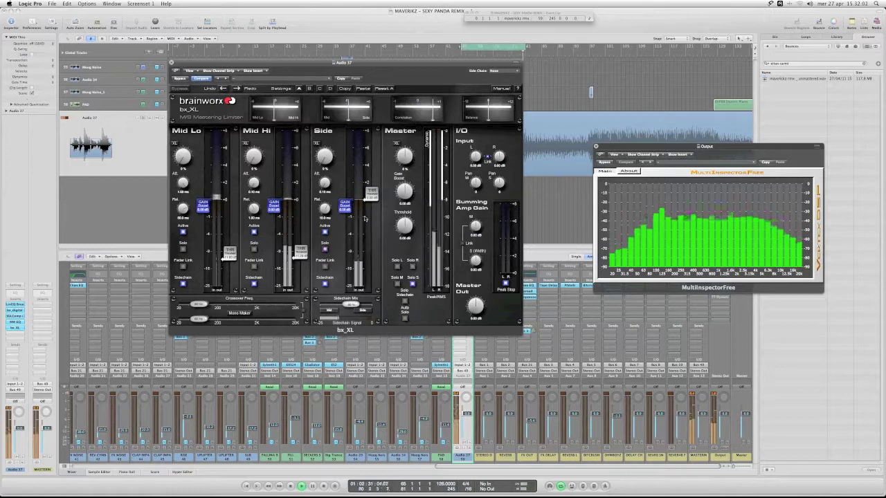
drag(372, 193, 366, 254)
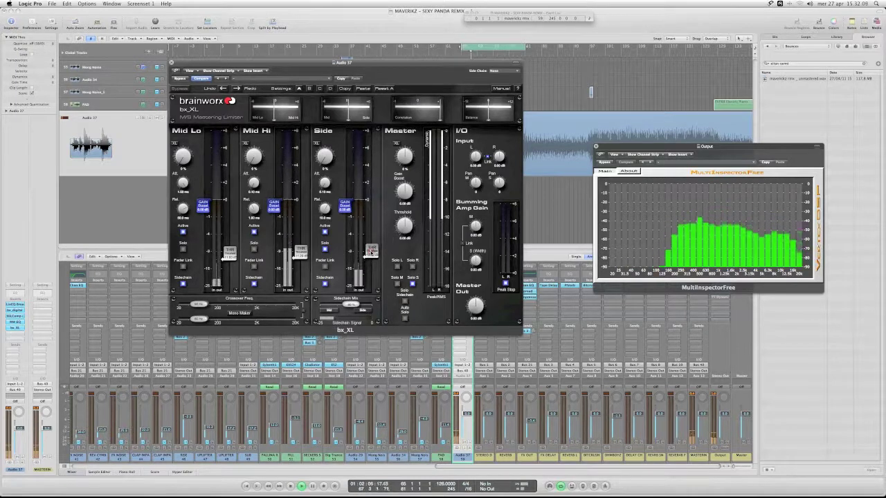
Move bx_XL below the waveform and raise the Master section's XL saturation to 51%
drag(363, 64, 329, 164)
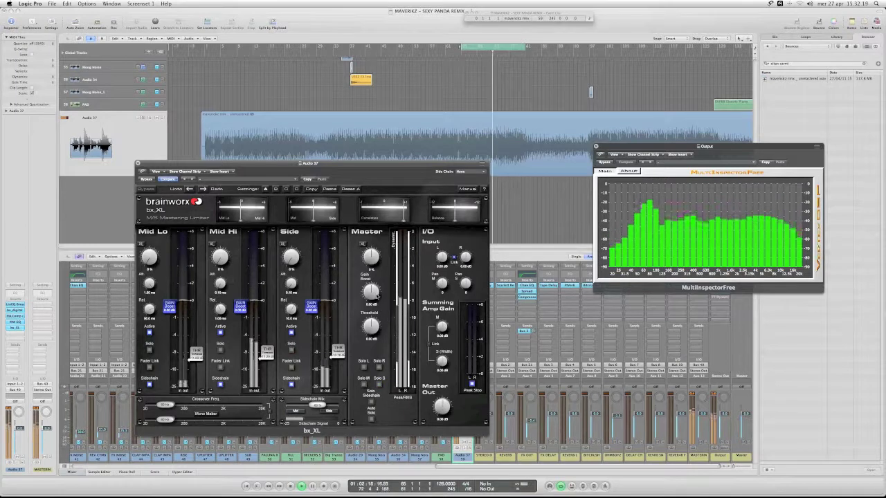
drag(370, 254, 366, 236)
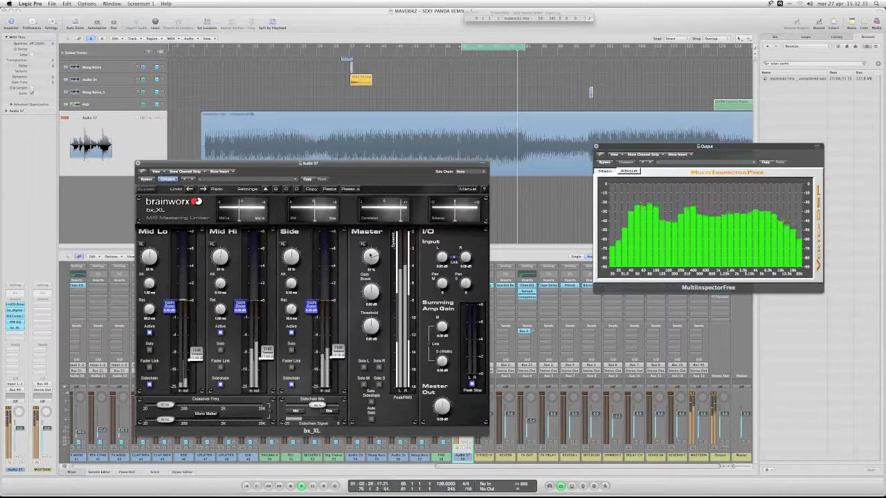
Fine-tune the Master XL amount in bx_XL, close the plug-in and move the MultiInspectorFree analyzer clear of Audio 37's inserts
drag(371, 256, 372, 257)
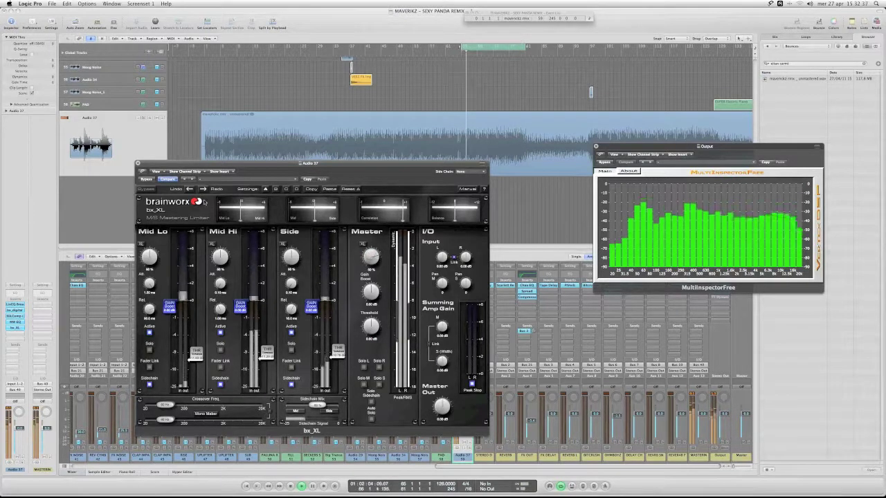
click(137, 163)
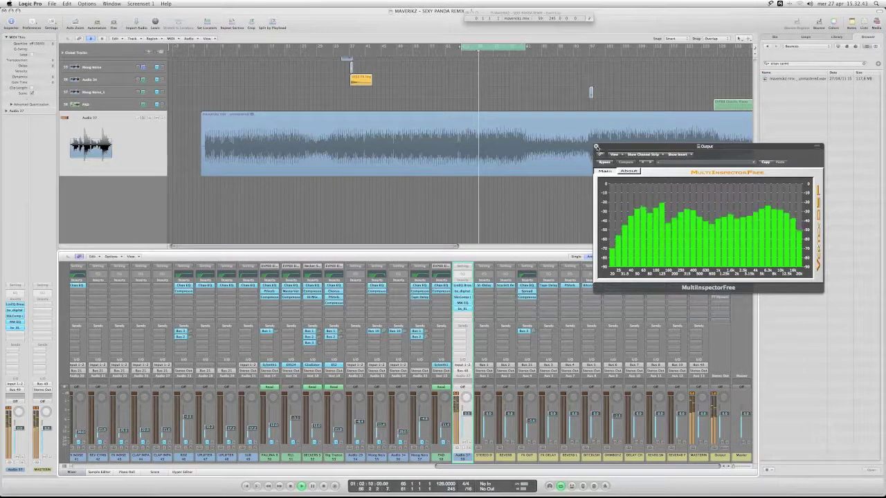
drag(610, 147, 102, 153)
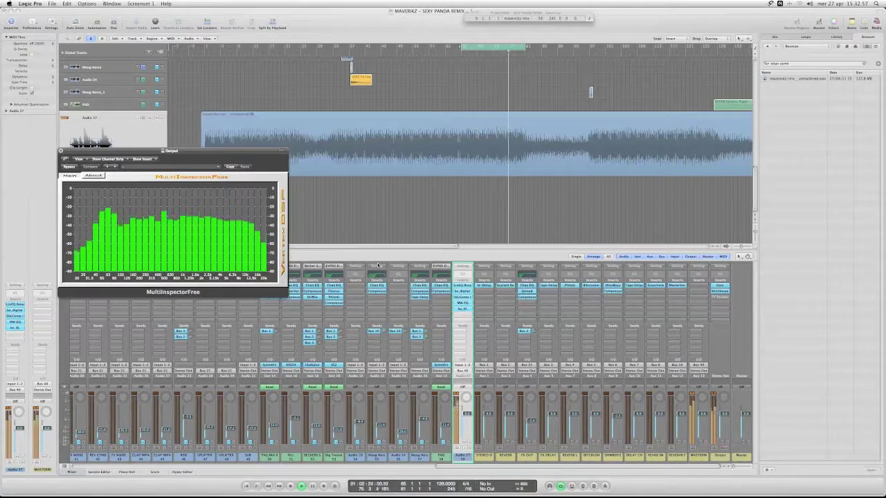
Insert the DDMF NoLimits lookahead limiter on Audio 37 after bx_XL
click(458, 315)
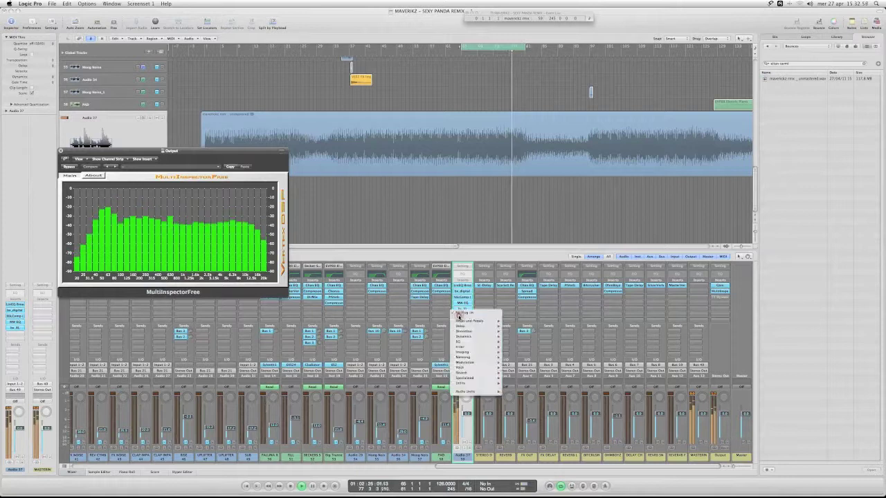
mouse_move(465, 392)
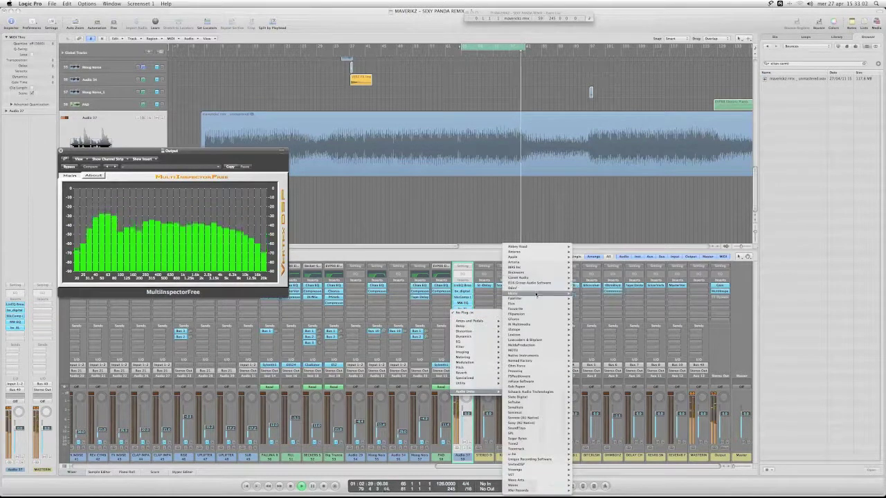
mouse_move(536, 290)
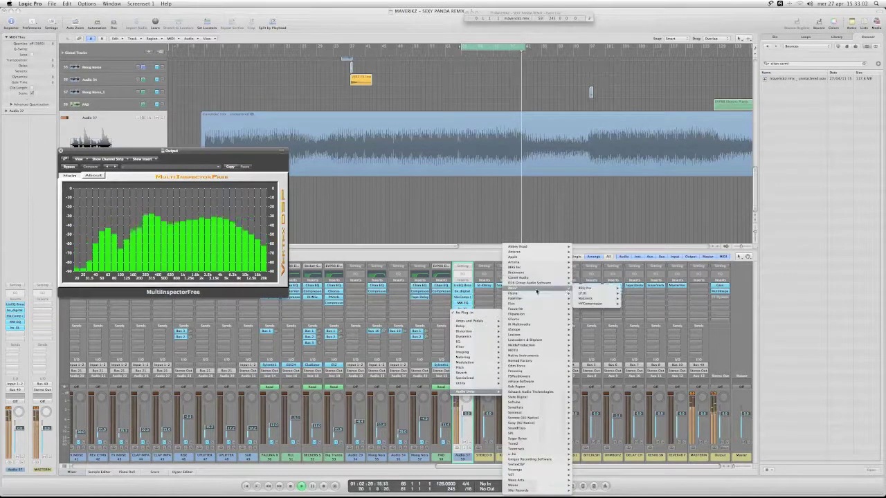
click(590, 300)
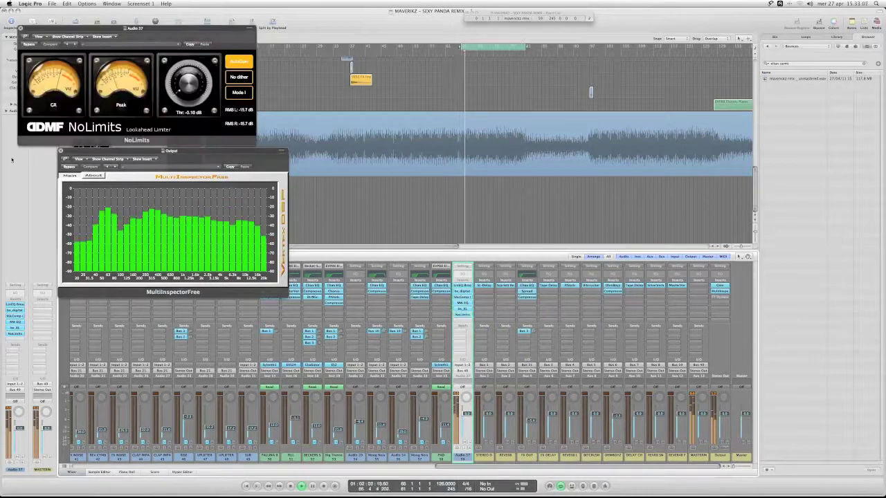
Close the MultiInspectorFree analyzer and activate the Output channel's TT Dynamic Range Meter beside the NoLimits window
click(61, 150)
drag(159, 28, 297, 196)
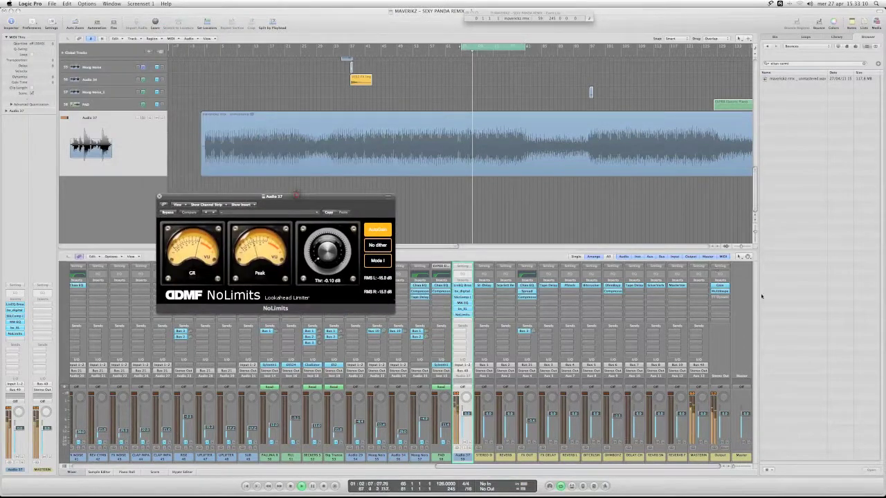
click(720, 291)
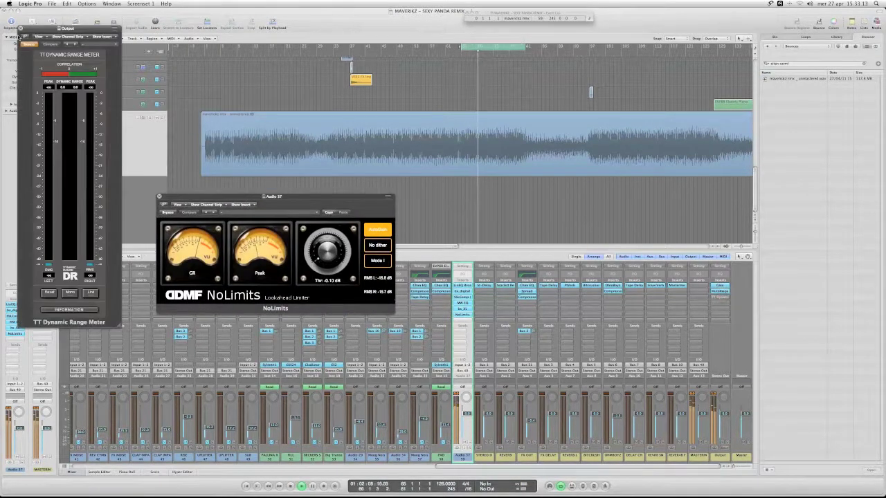
drag(27, 28, 437, 74)
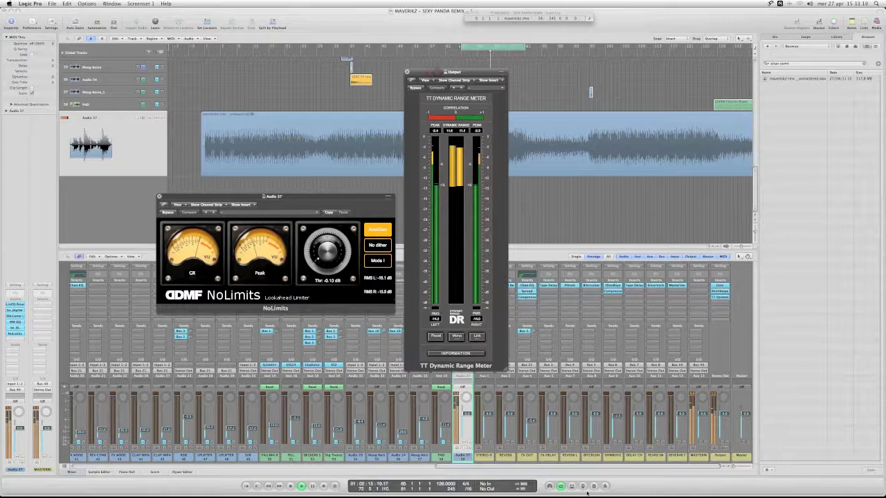
Switch to RME DIGICheck to show its Totalyser, and narrow the Logic Pro window so the level meters and vectorscope stay visible
mouse_move(587, 494)
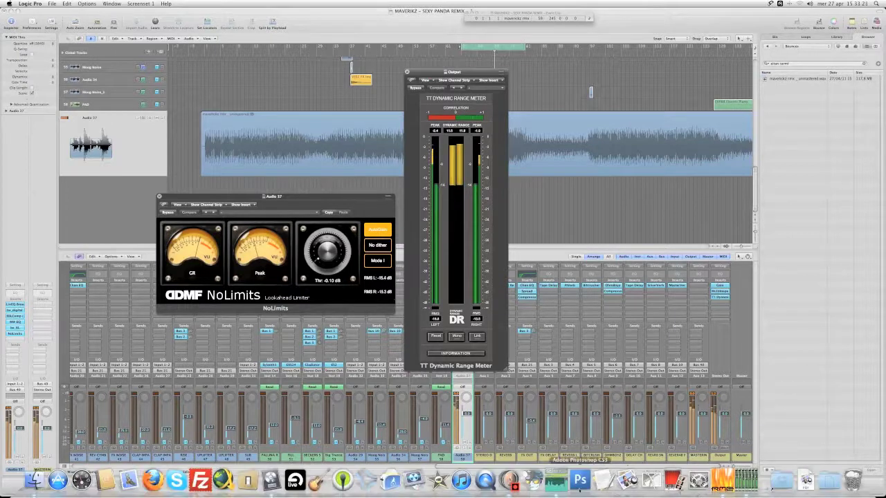
click(561, 486)
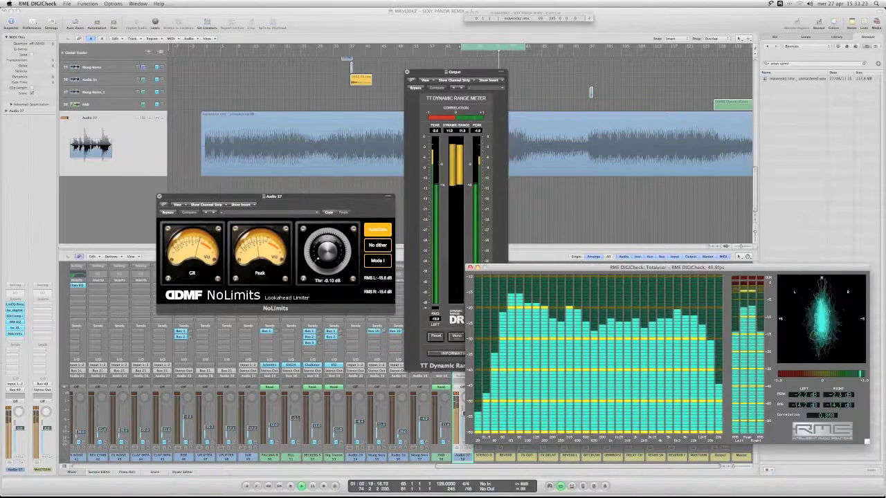
drag(881, 495, 716, 497)
click(786, 495)
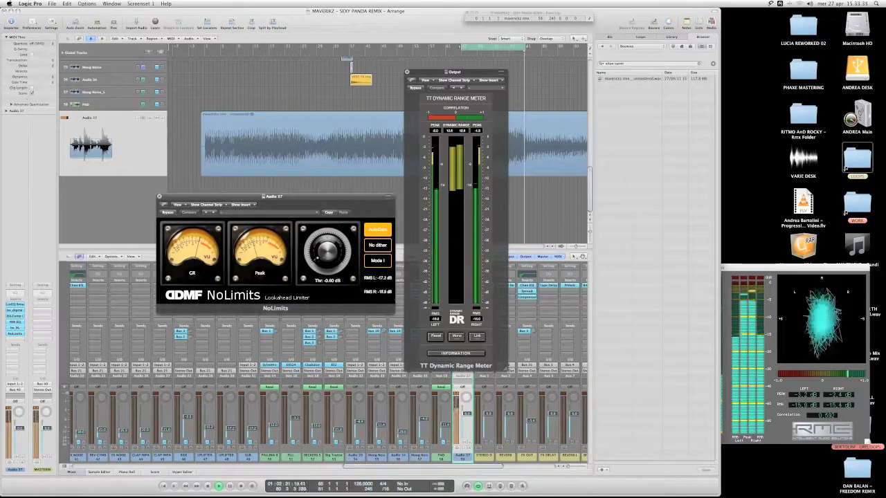
Lower the NoLimits threshold to about -10 dB while watching the dynamic range and RMS meters
drag(322, 254, 321, 290)
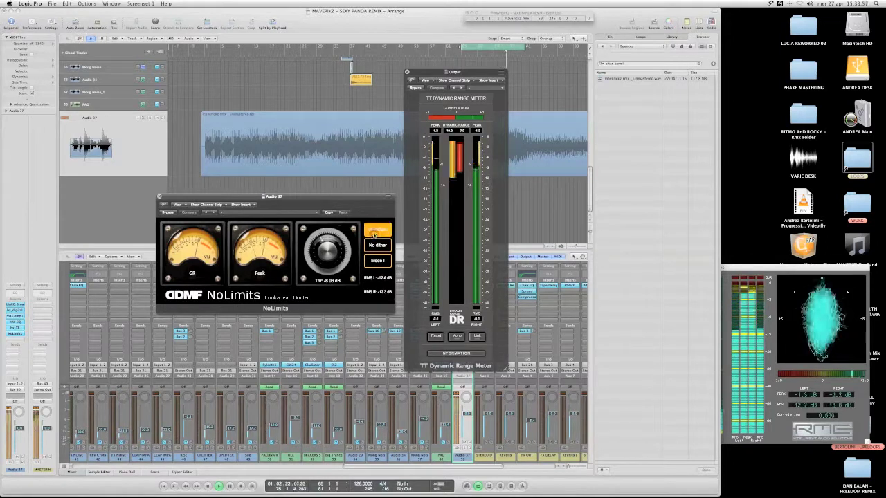
drag(323, 251, 324, 246)
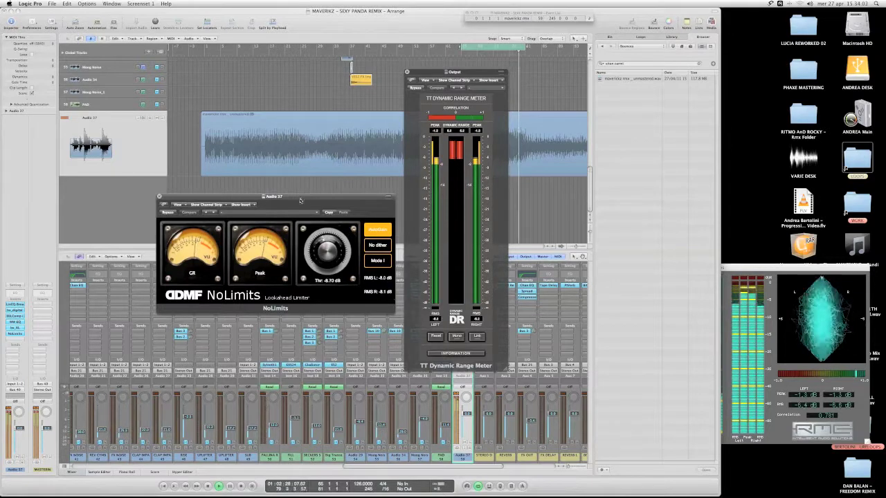
drag(303, 199, 283, 197)
drag(305, 241, 305, 238)
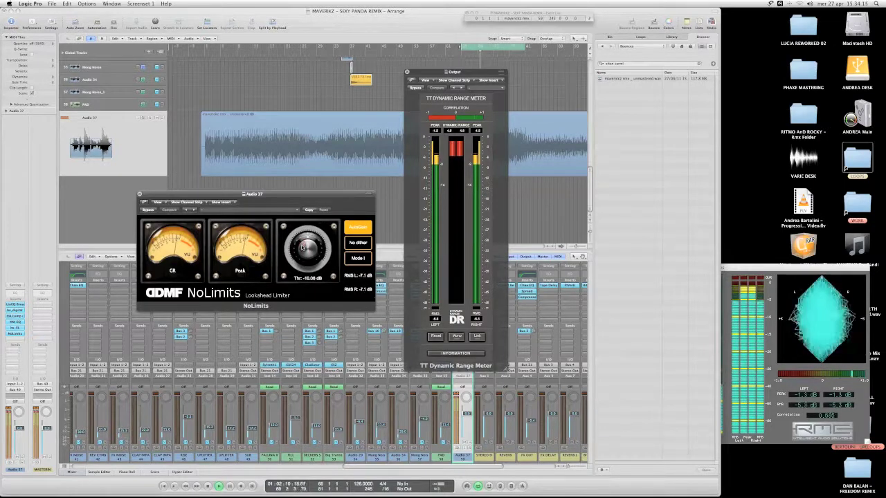
Bypass NoLimits on Audio 37 and insert Slate Digital FG-X in the slot after it
drag(464, 89, 581, 81)
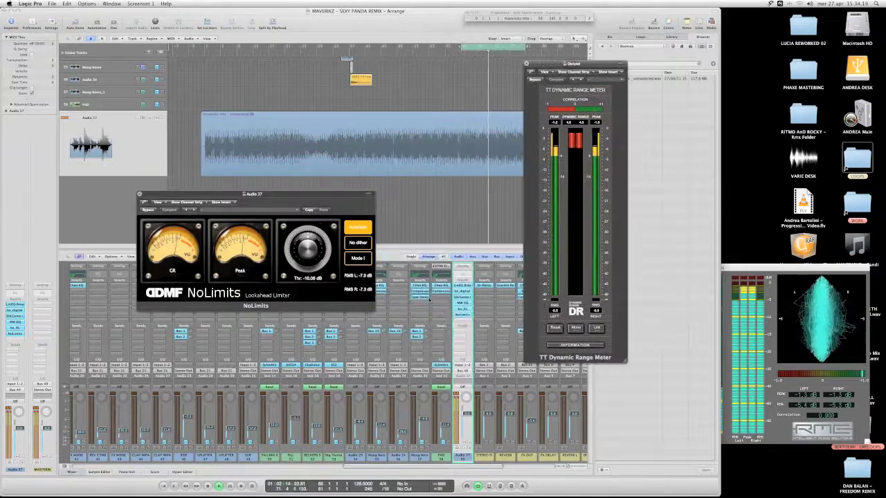
alt+click(462, 315)
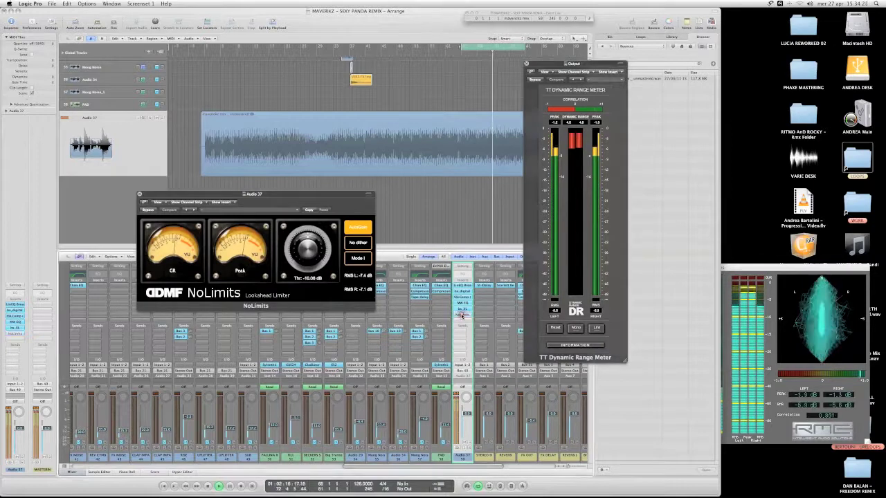
click(460, 323)
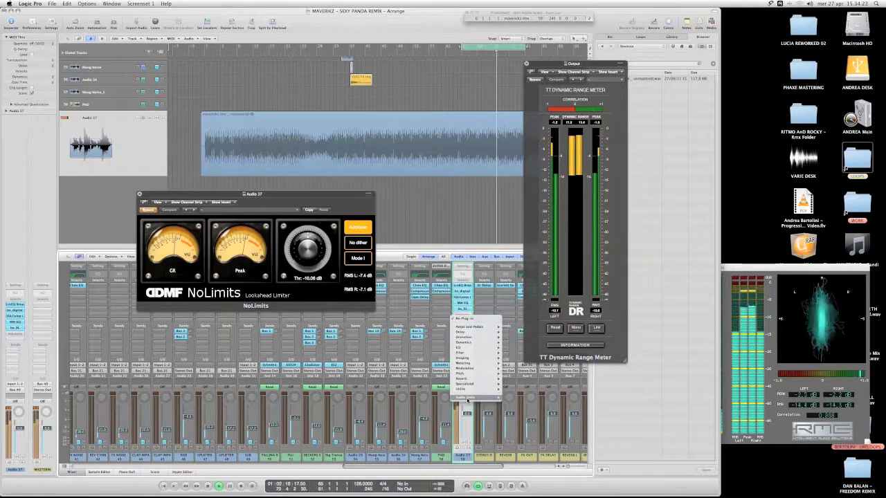
mouse_move(481, 398)
mouse_move(525, 392)
click(591, 399)
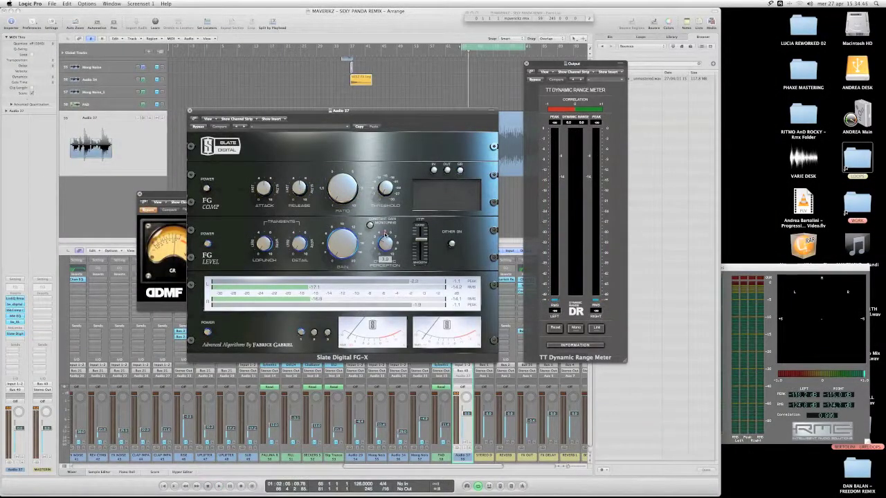
Resume playback and raise the FG Level gain in FG-X to about 8 dB
key(space)
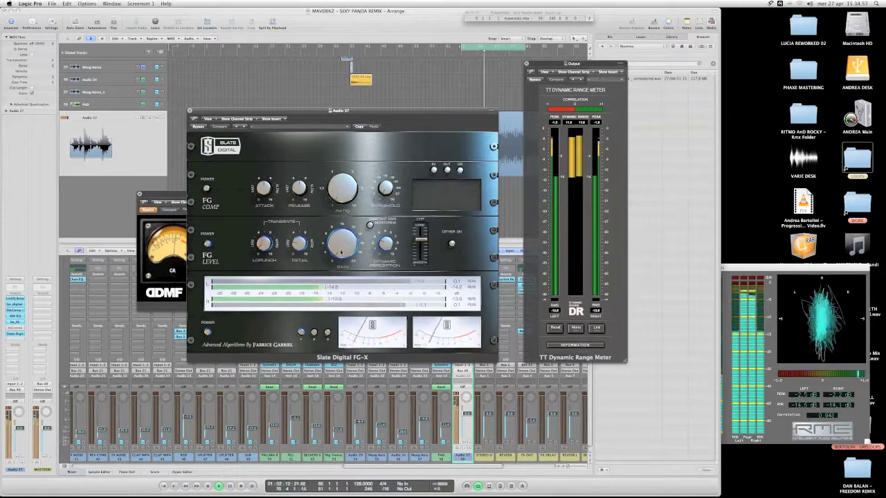
drag(340, 246, 341, 226)
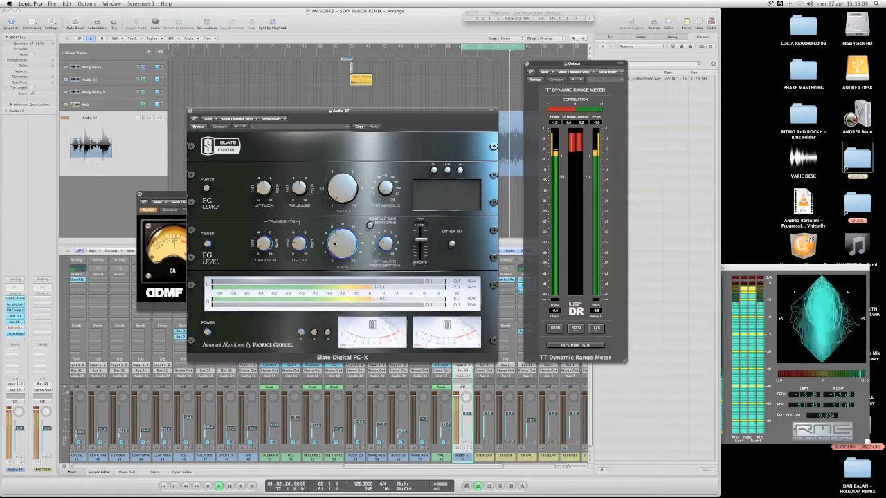
drag(335, 243, 335, 242)
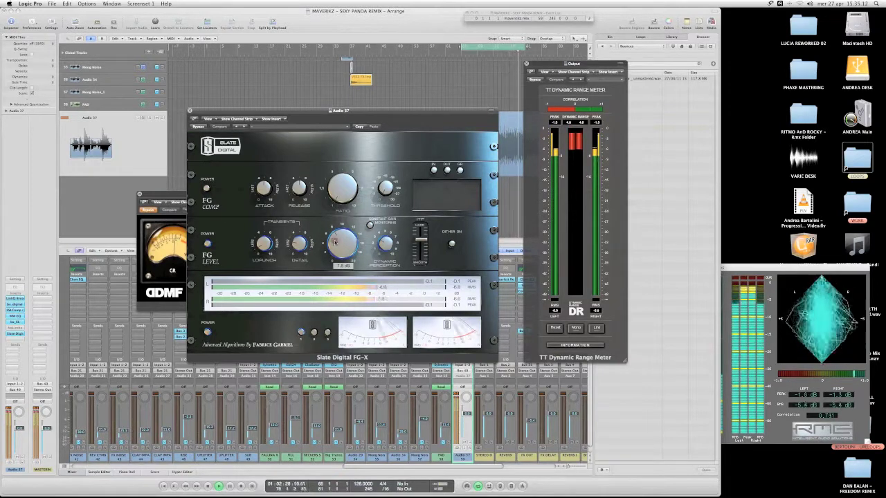
Reopen LinEQ Broadband on Audio 37 beside FG-X, adjust the Q of its low-cut band and close it
drag(534, 64, 591, 64)
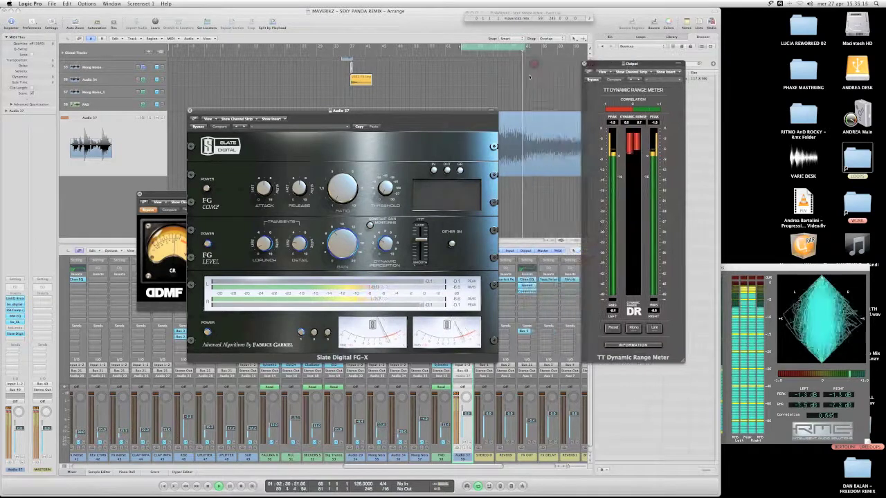
drag(386, 110, 326, 109)
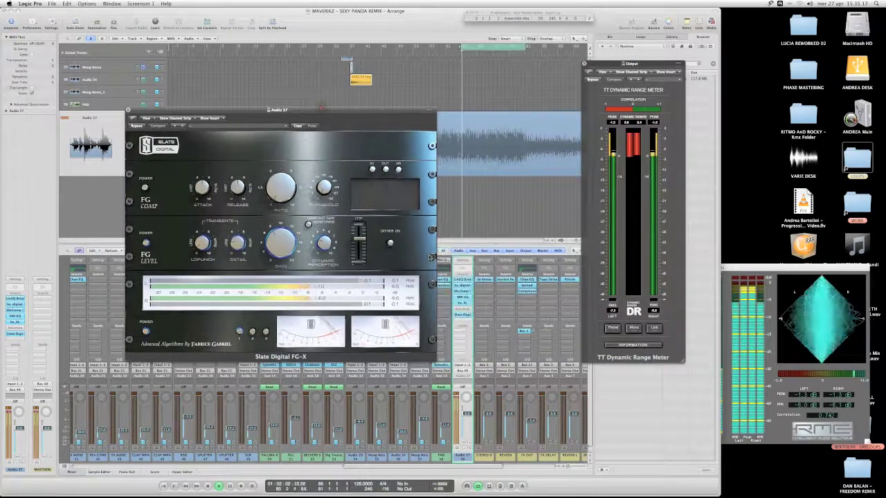
click(461, 279)
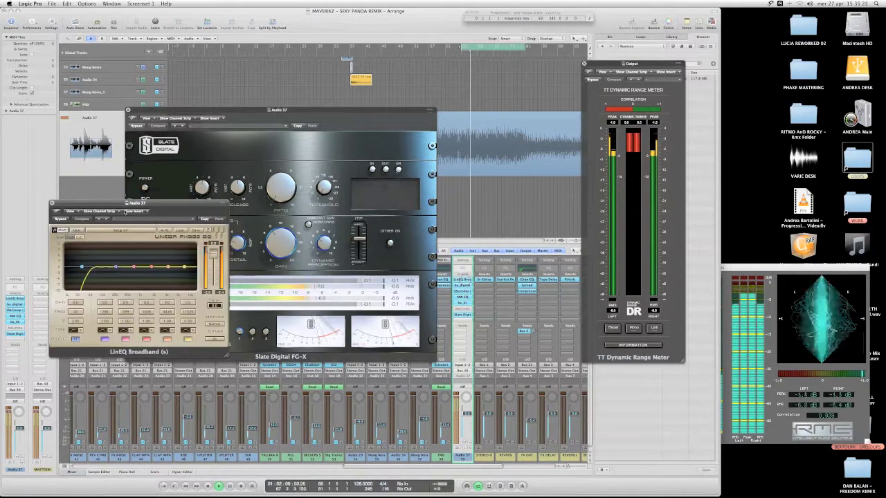
drag(117, 202, 516, 215)
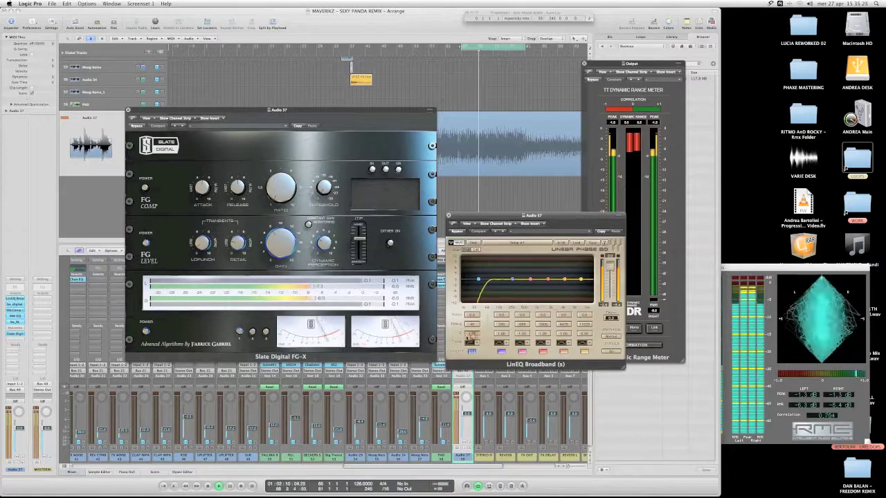
drag(467, 334, 473, 338)
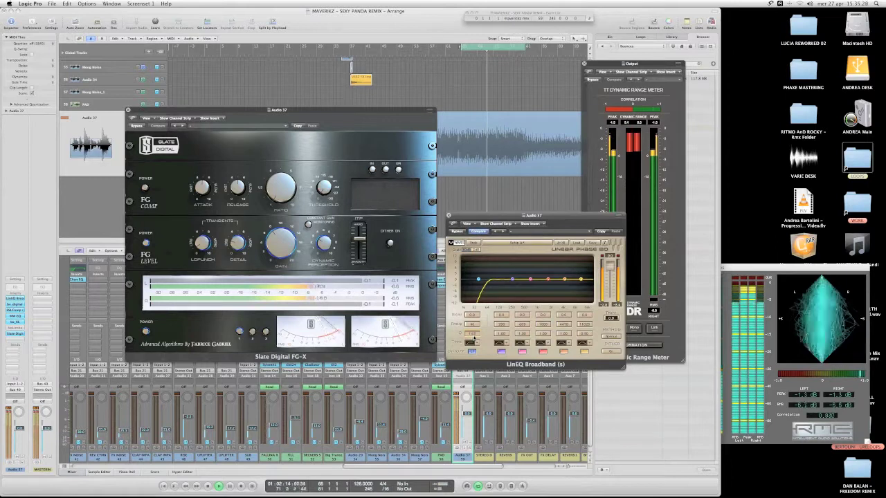
click(449, 217)
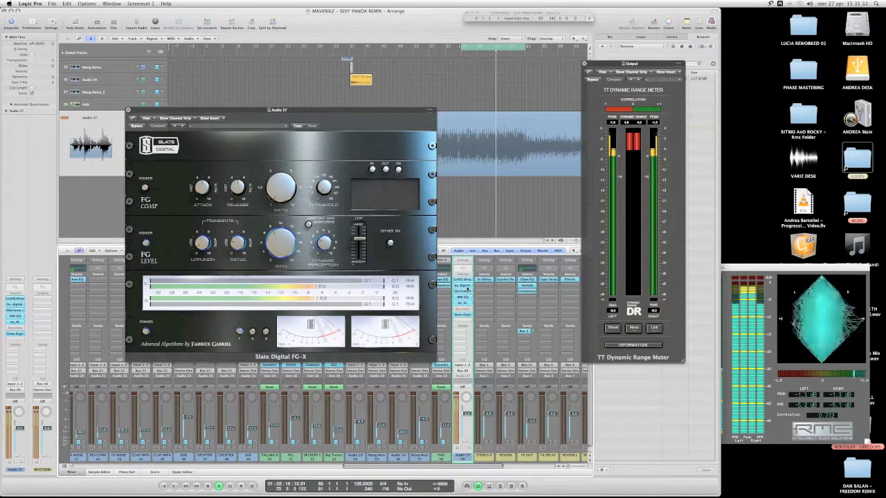
Reopen bx_digital V2, adjust the low-cut filter in its Mono-Section and close it
click(463, 285)
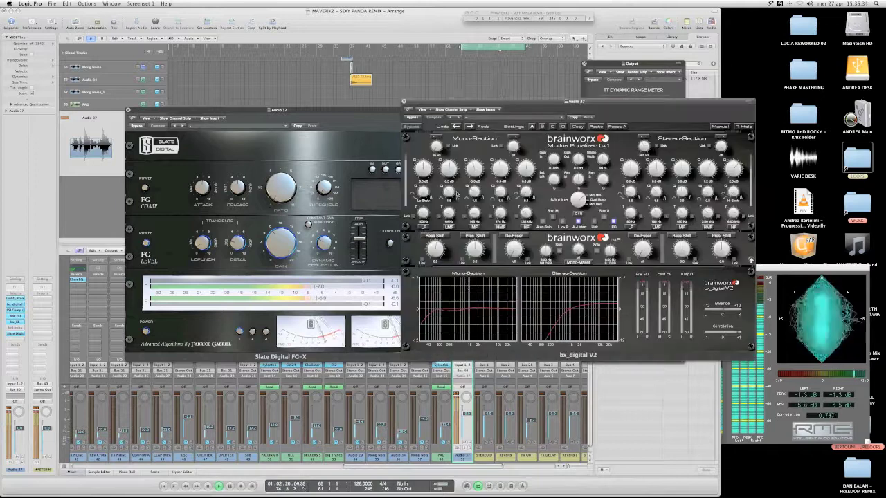
drag(465, 101, 278, 140)
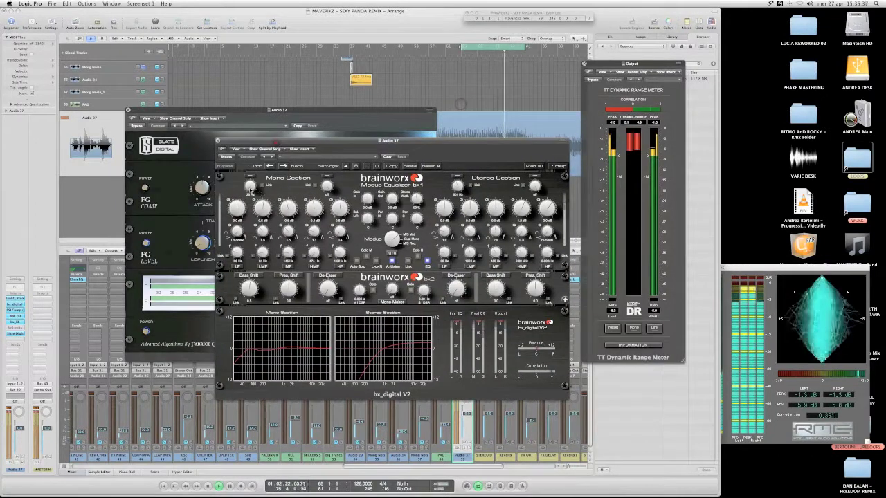
click(250, 181)
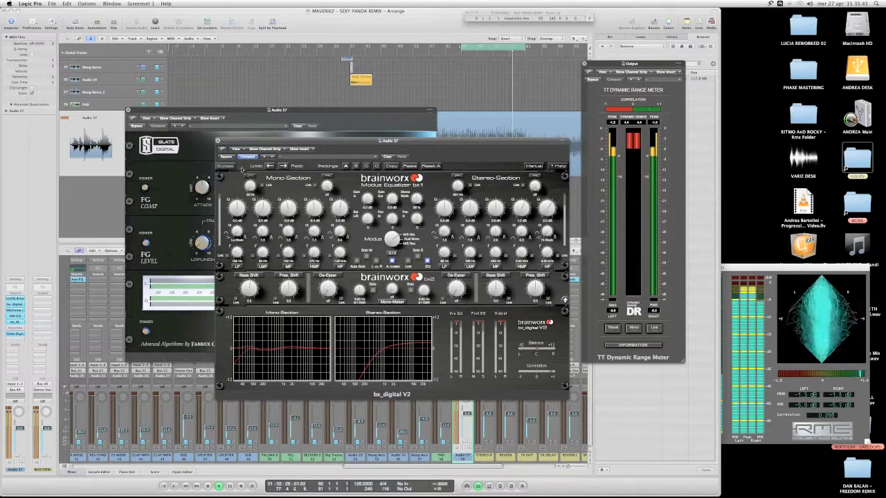
click(217, 142)
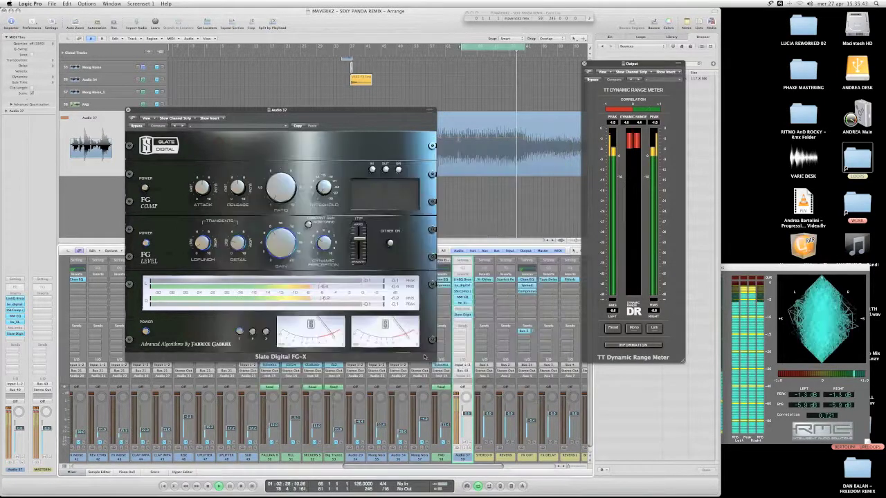
Reopen SSLComp on Audio 37 beside FG-X, fine-tune its threshold and close it
click(462, 291)
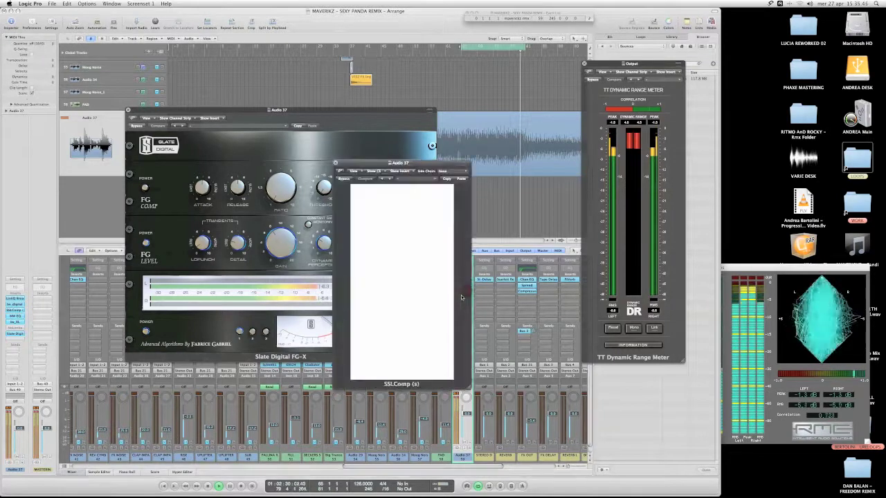
drag(409, 163, 505, 177)
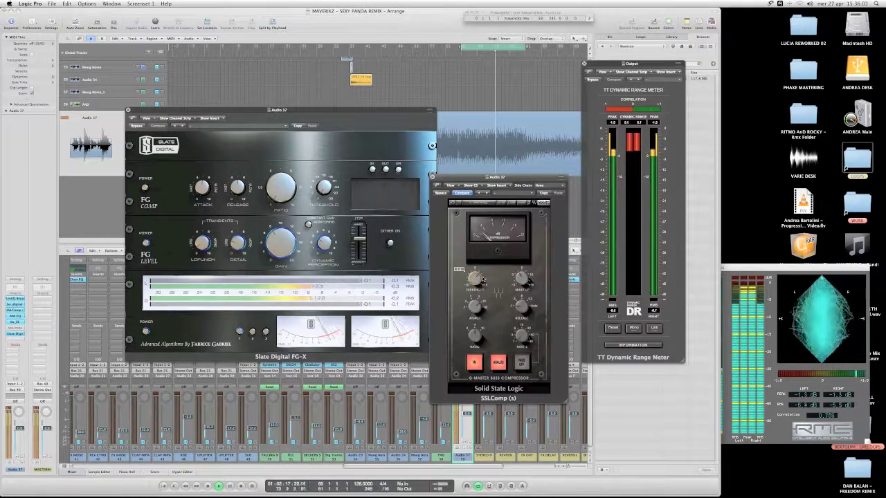
click(434, 179)
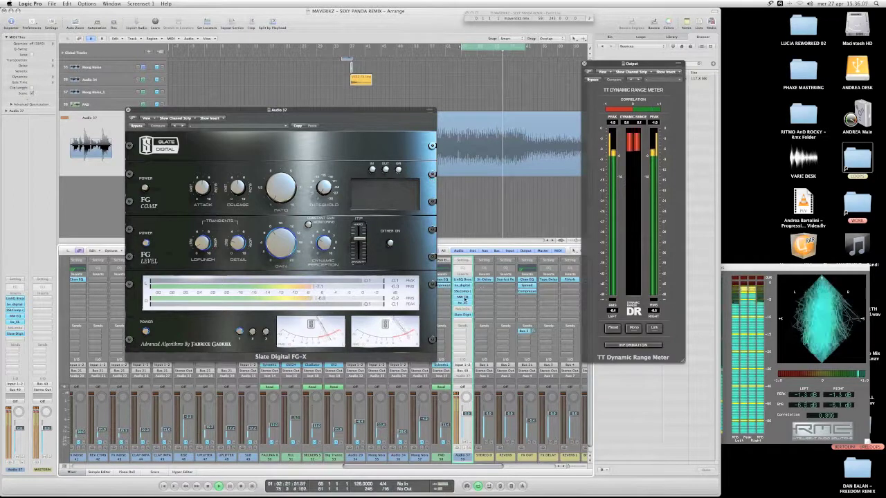
Identify the bypassed NoLimits insert on Audio 37 and remove it from the channel strip
click(462, 311)
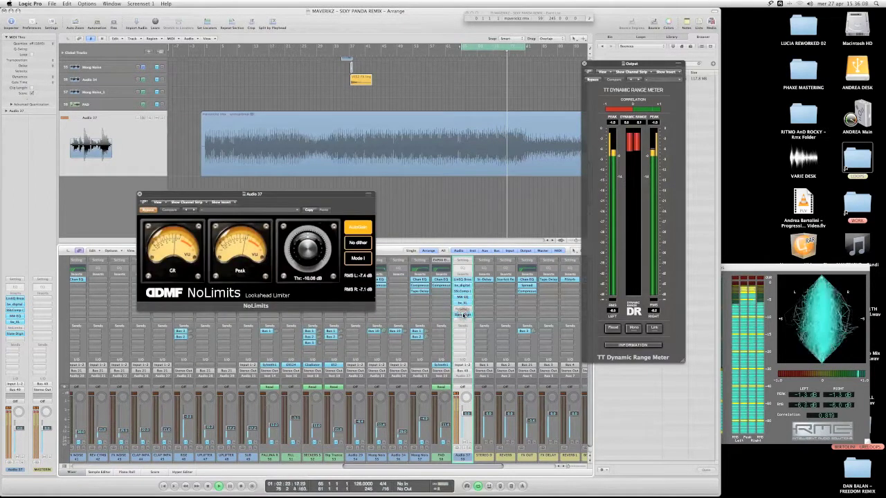
click(139, 194)
click(467, 309)
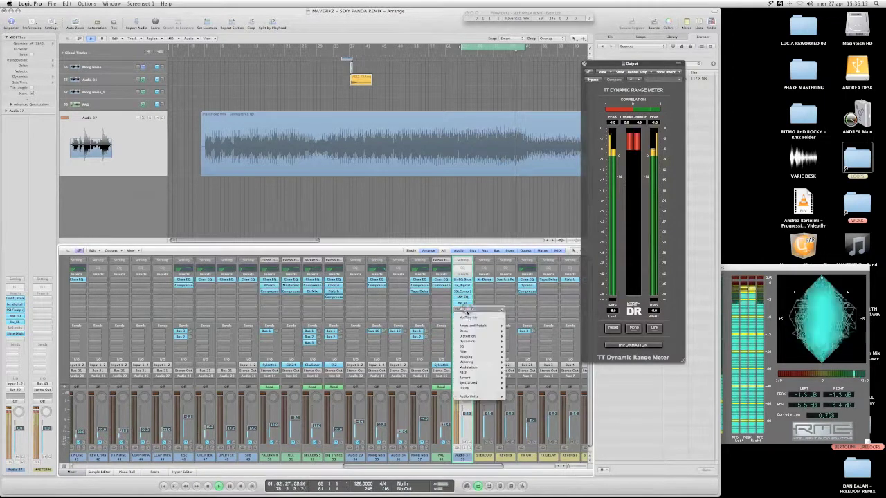
click(467, 317)
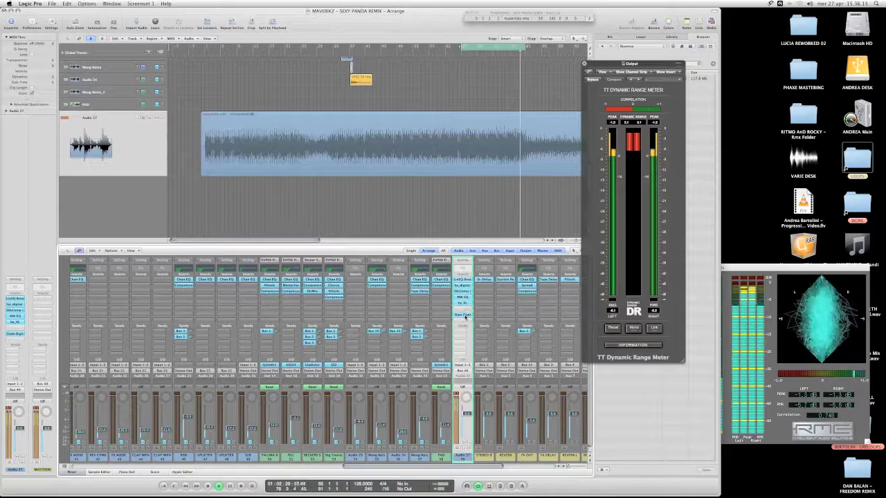
Reopen Slate Digital FG-X, place the TT Dynamic Range Meter beside it and briefly check the output in mono
click(465, 316)
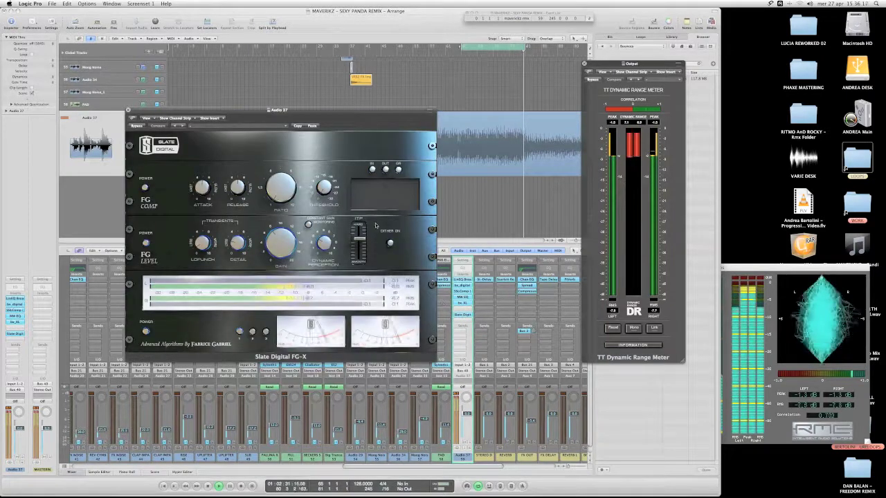
mouse_move(272, 241)
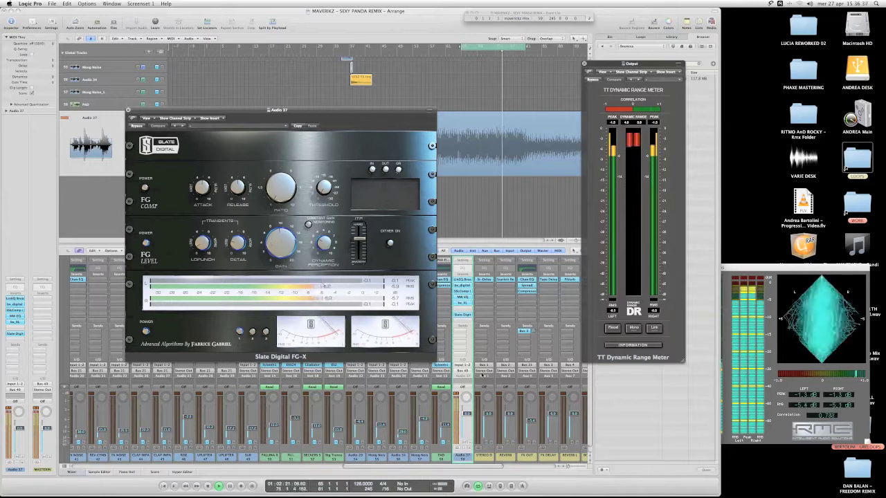
drag(612, 65, 478, 75)
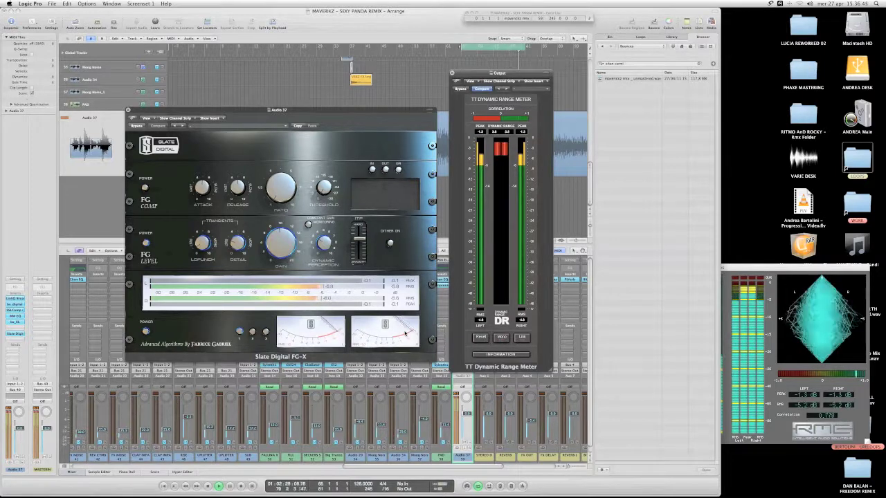
click(502, 337)
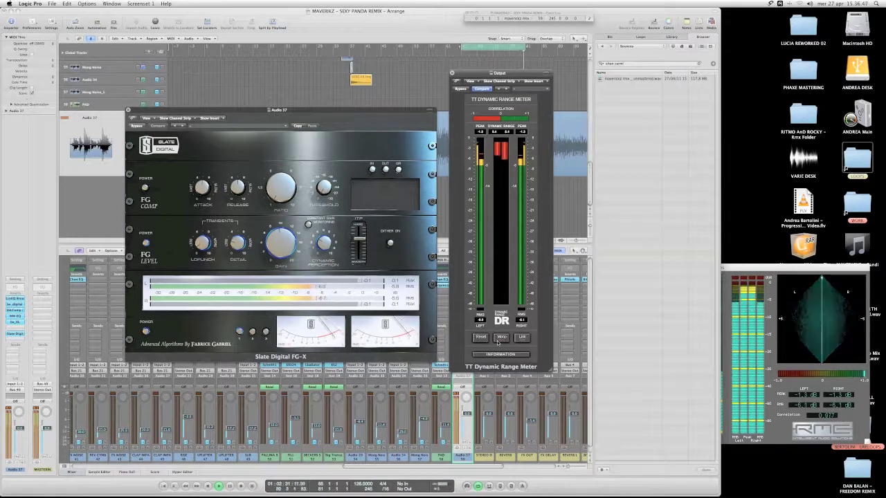
click(501, 339)
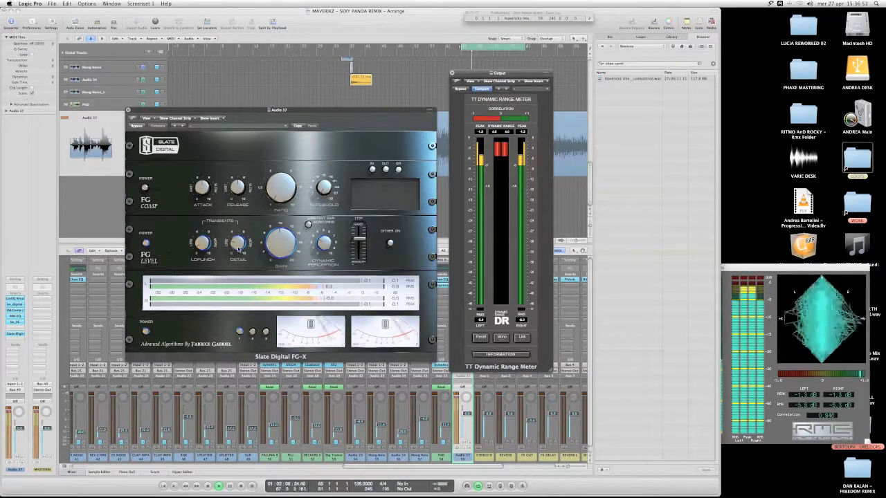
Fine-tune the Detail transient control of FG Level, and close the TT Dynamic Range Meter and FG-X
click(238, 248)
drag(234, 247, 234, 250)
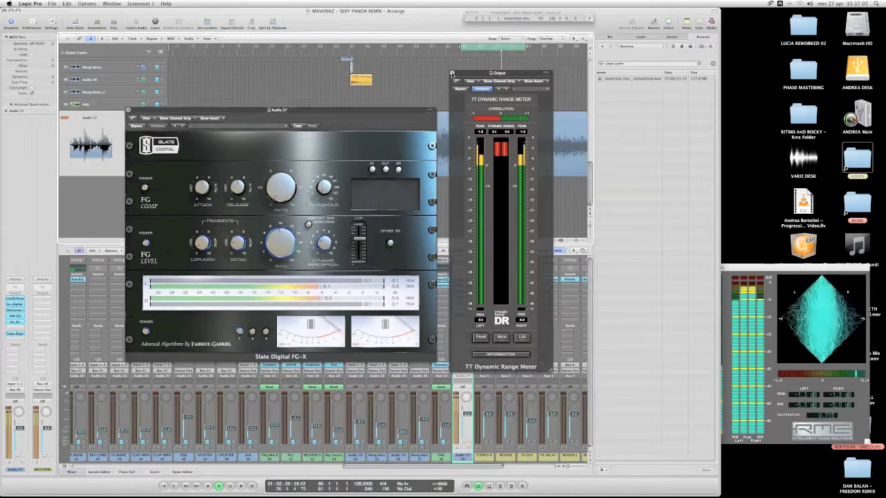
click(452, 72)
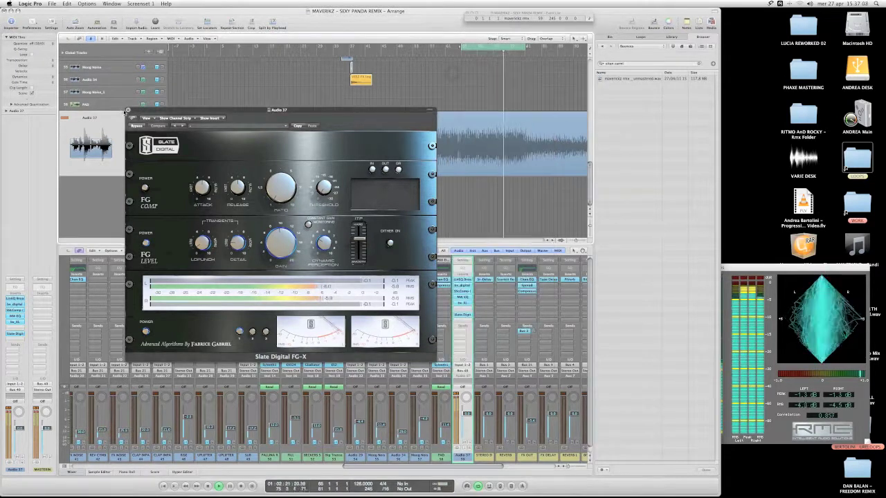
click(127, 110)
Turn off the cycle region, hide the Media area and widen the Arrange window to the full screen width
click(496, 47)
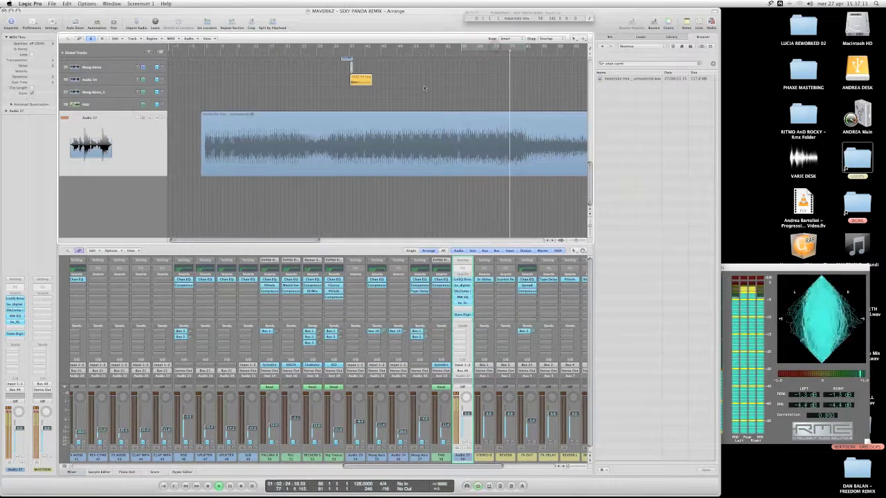
scroll(549, 91, right, 5)
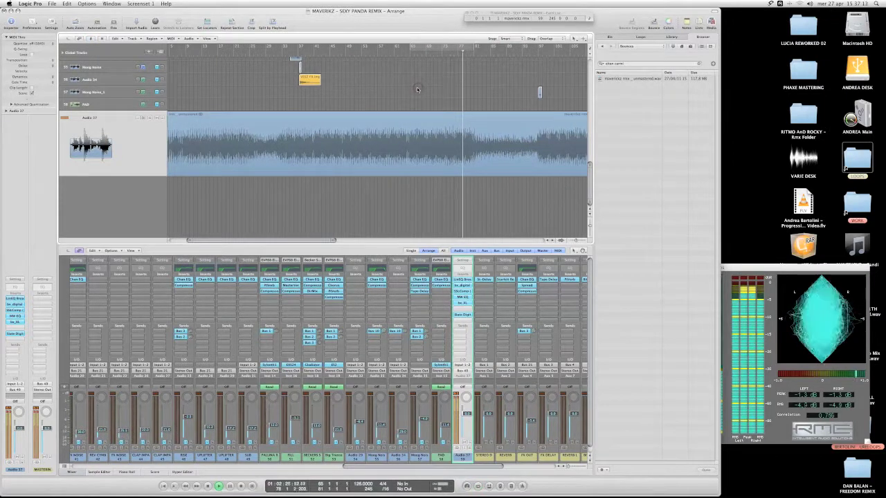
scroll(417, 89, right, 5)
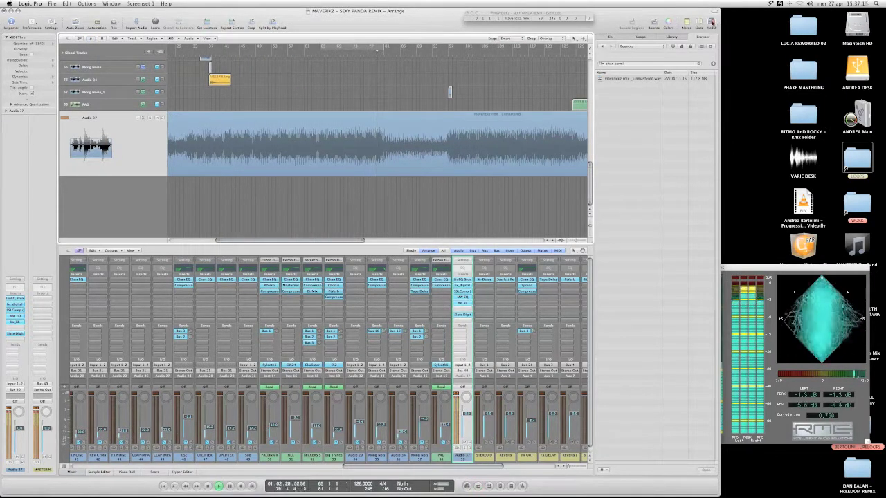
click(710, 23)
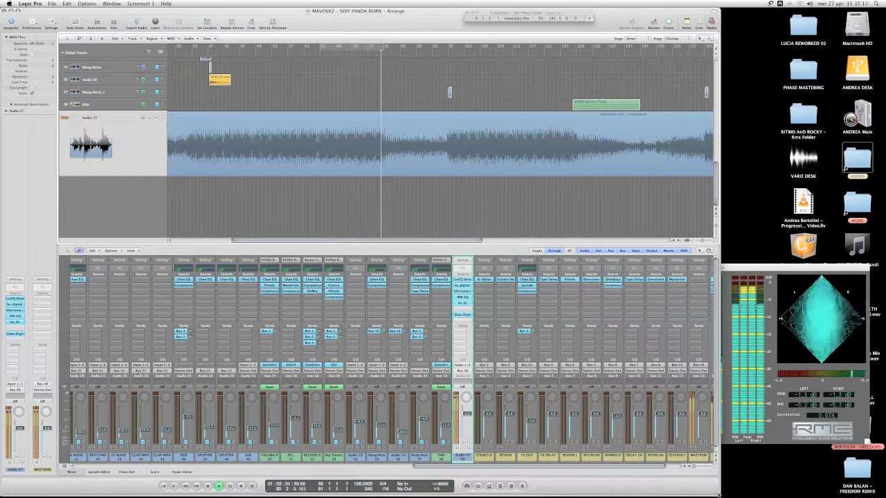
drag(717, 494, 882, 494)
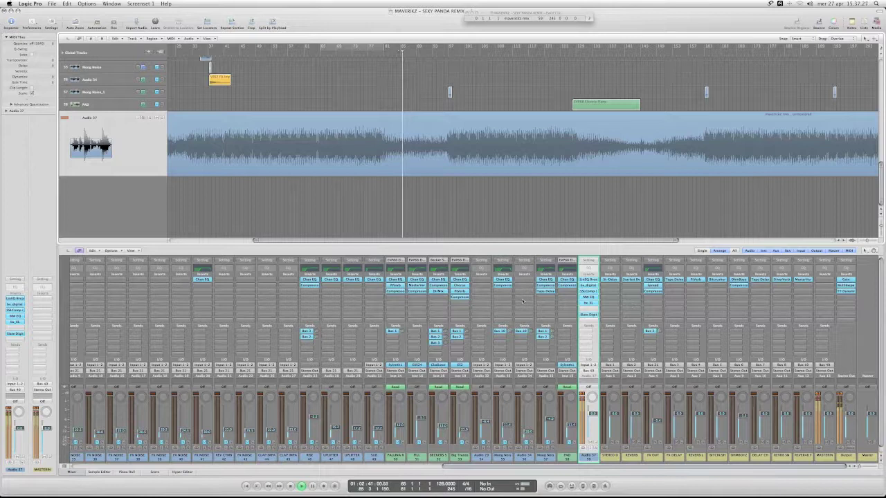
Open MultiInspectorFree and the TT Dynamic Range Meter from the Output channel and arrange them side by side
click(845, 285)
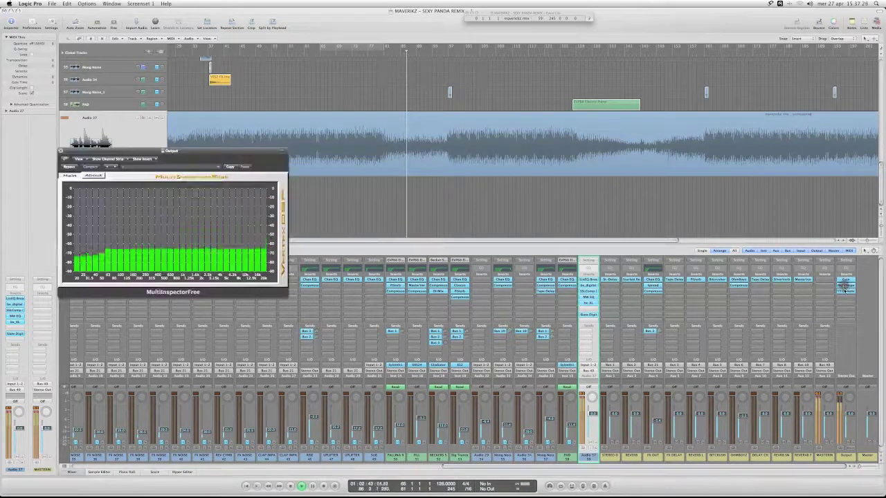
click(844, 292)
drag(470, 73, 319, 153)
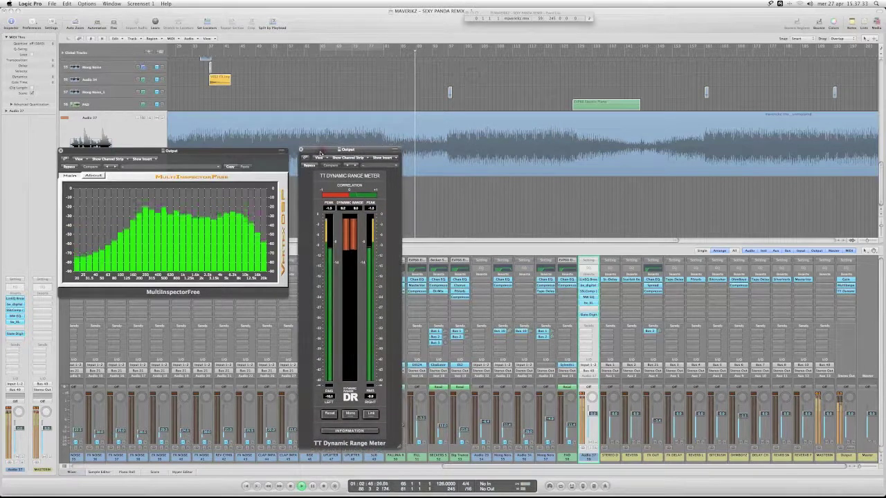
drag(241, 153, 243, 153)
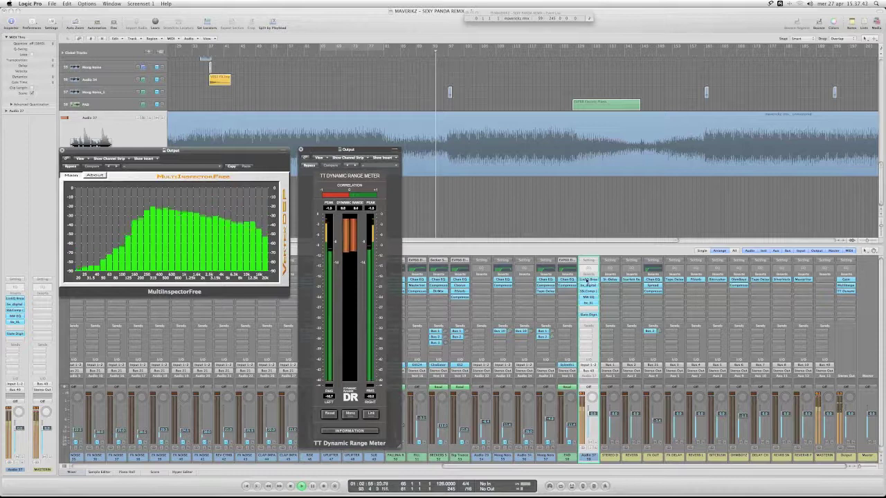
In LinEQ Broadband on Audio 37, set the highest band to V-Slope Low-Pass, tune its cutoff frequency by the analyzer and close it
click(587, 280)
drag(488, 216, 444, 186)
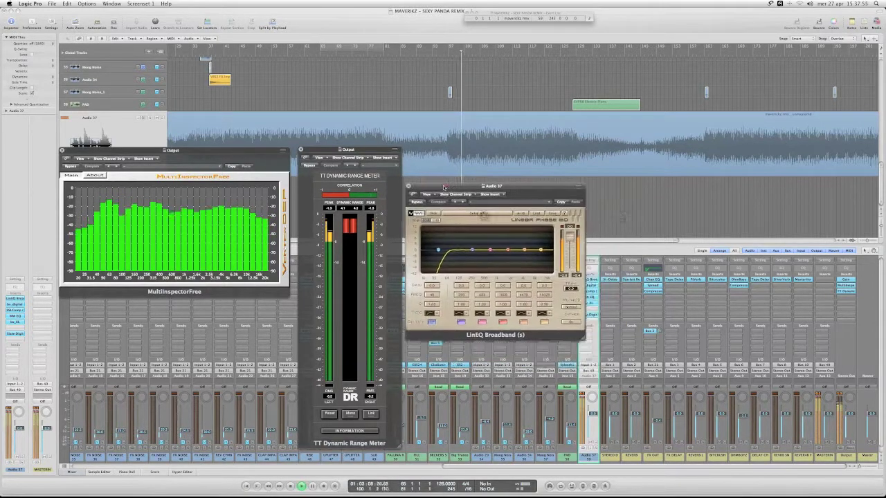
click(547, 313)
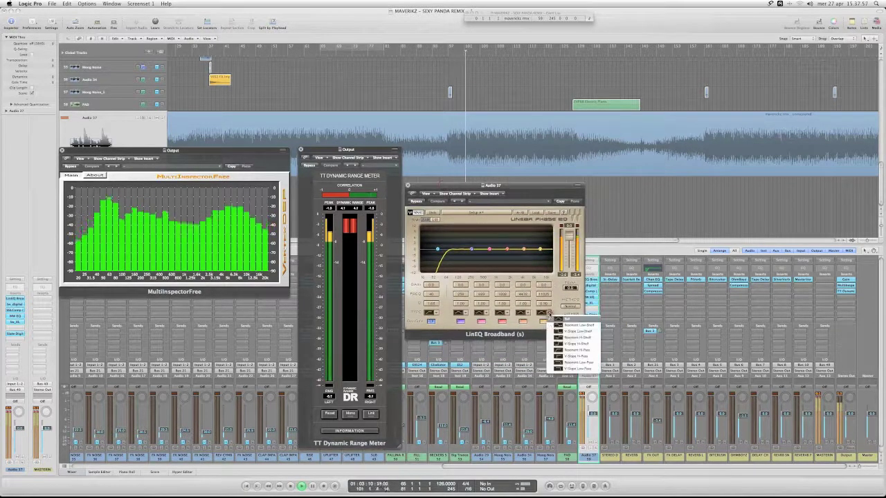
click(558, 369)
drag(540, 295, 546, 296)
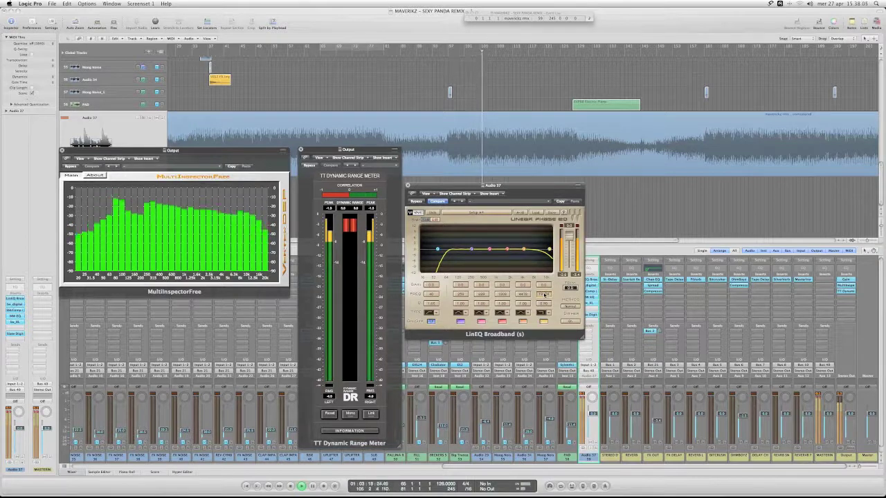
mouse_move(544, 296)
mouse_down()
mouse_move(577, 305)
mouse_move(541, 297)
mouse_up()
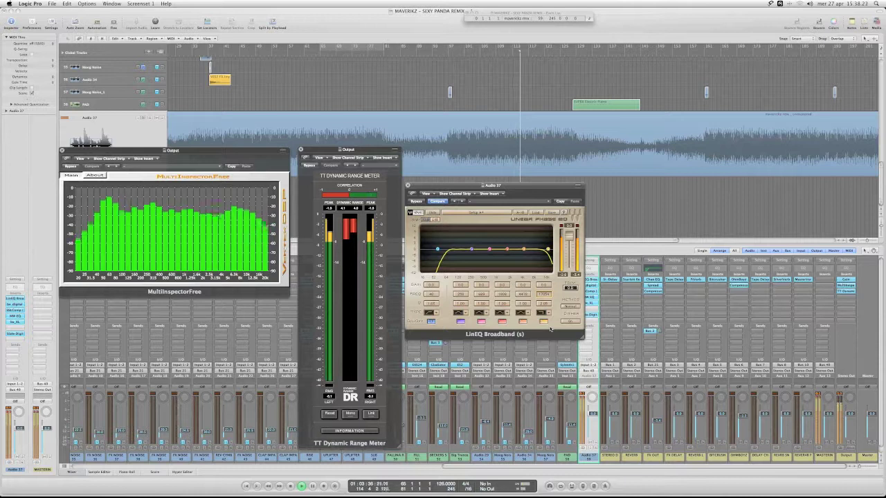
click(408, 186)
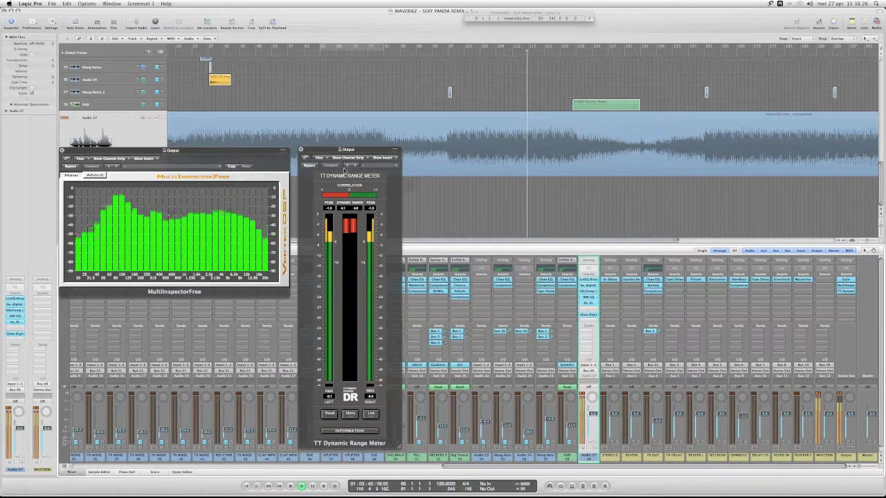
Close the TT Dynamic Range Meter and MultiInspectorFree windows
click(300, 150)
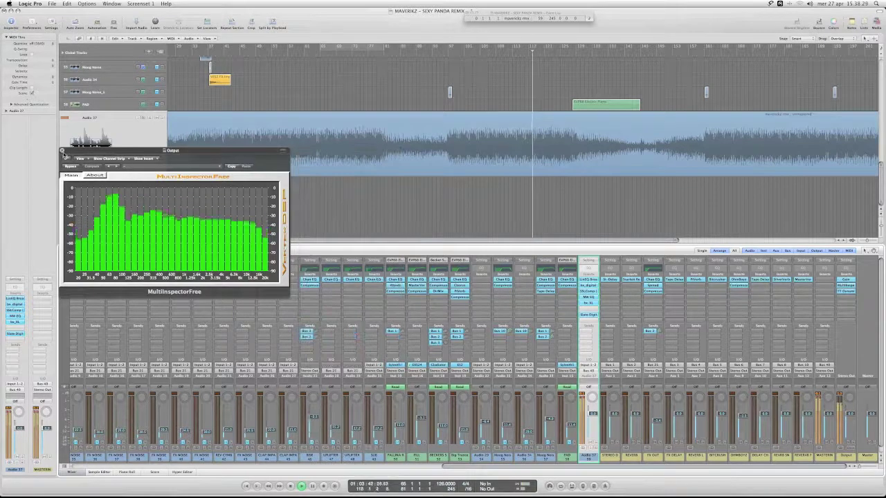
click(61, 151)
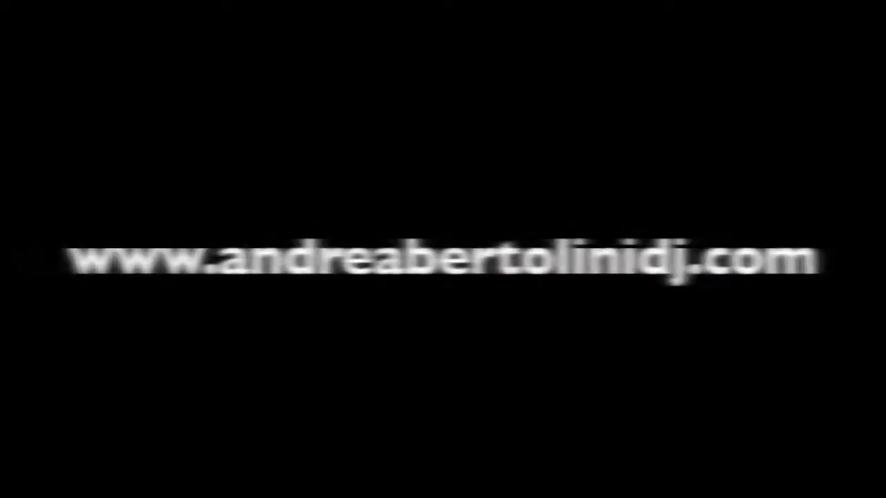